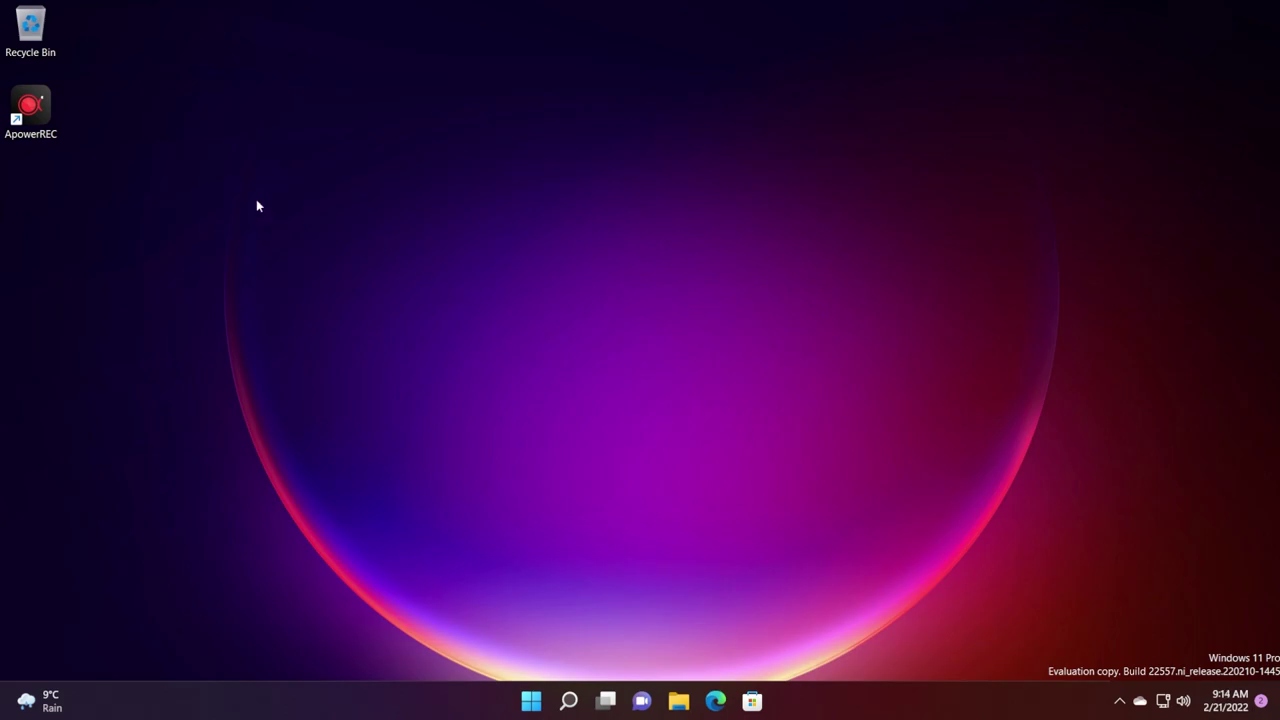
Launch ApowerREC and briefly open and close its Settings.
double_click(30, 108)
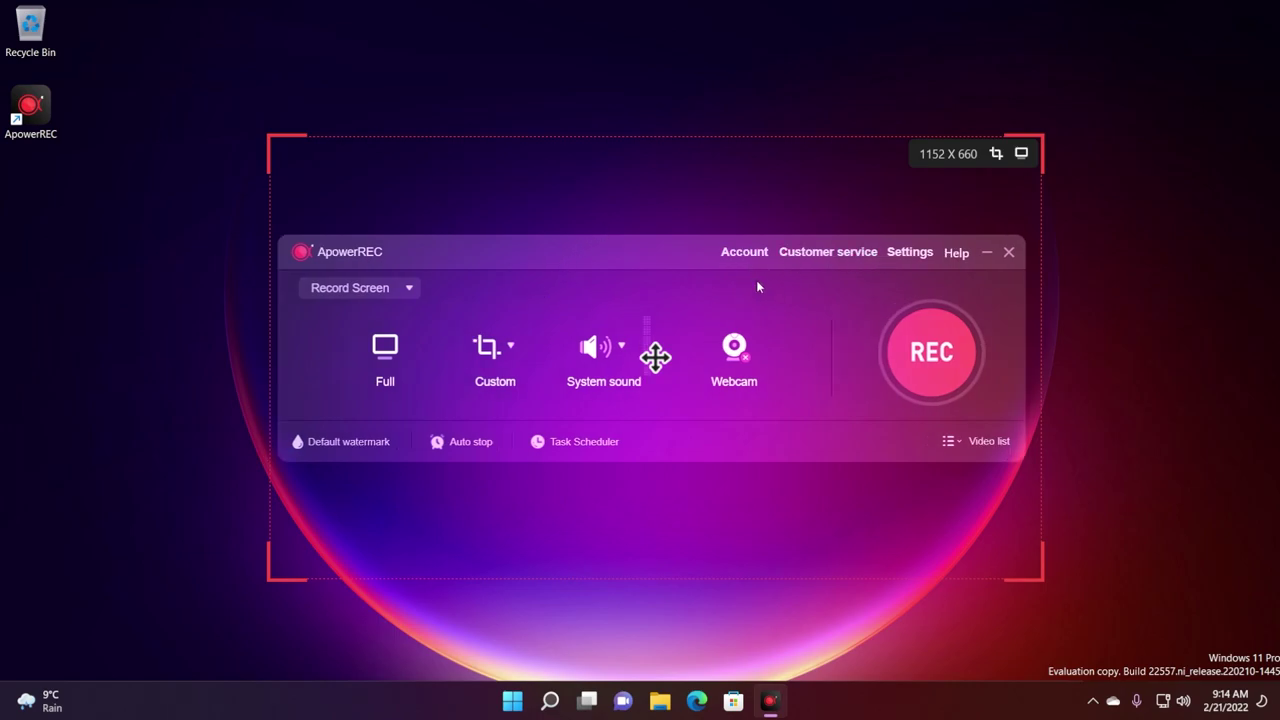
click(903, 252)
click(918, 72)
Check for updates from the Help menu, confirming V1.5.5.6 is the latest version.
click(951, 256)
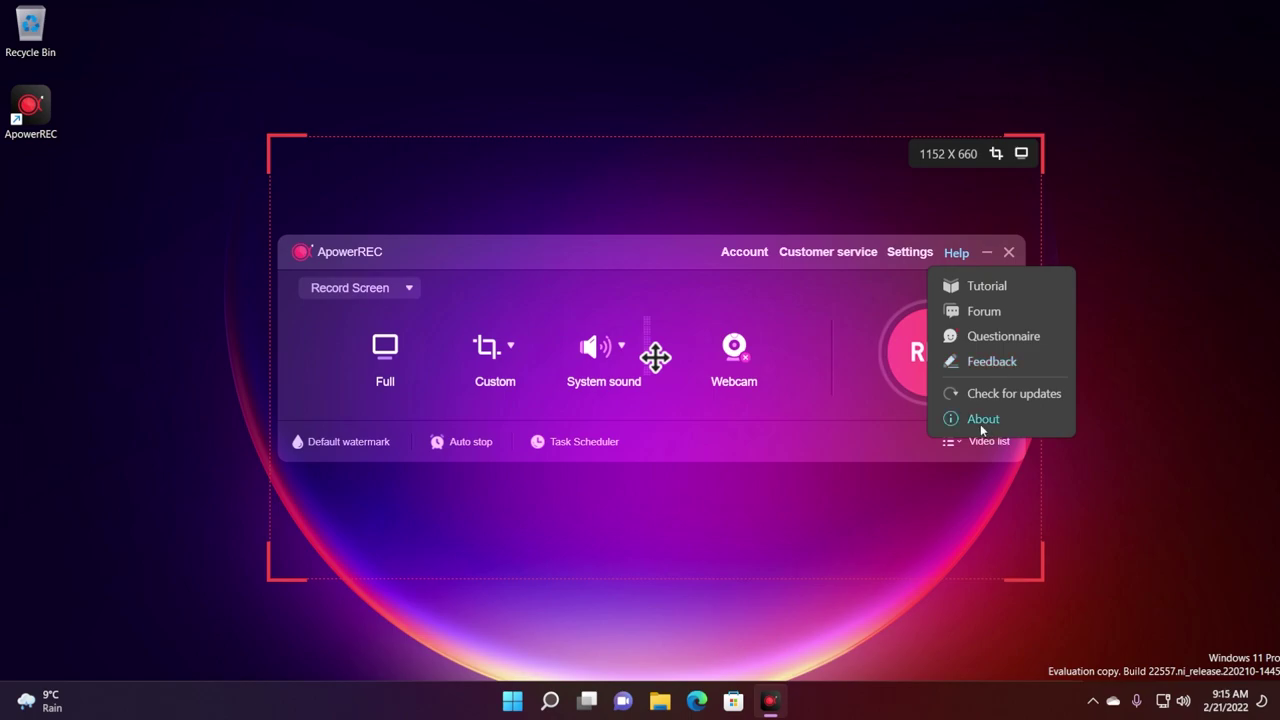
click(571, 271)
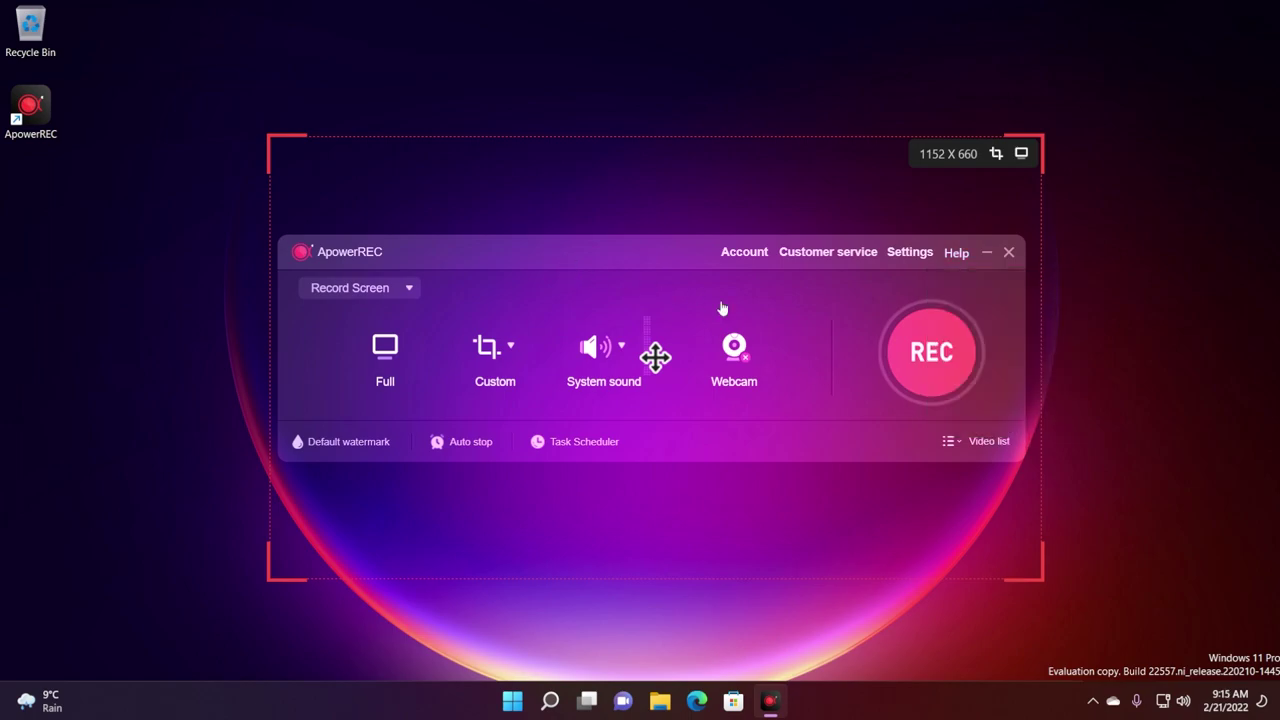
click(956, 253)
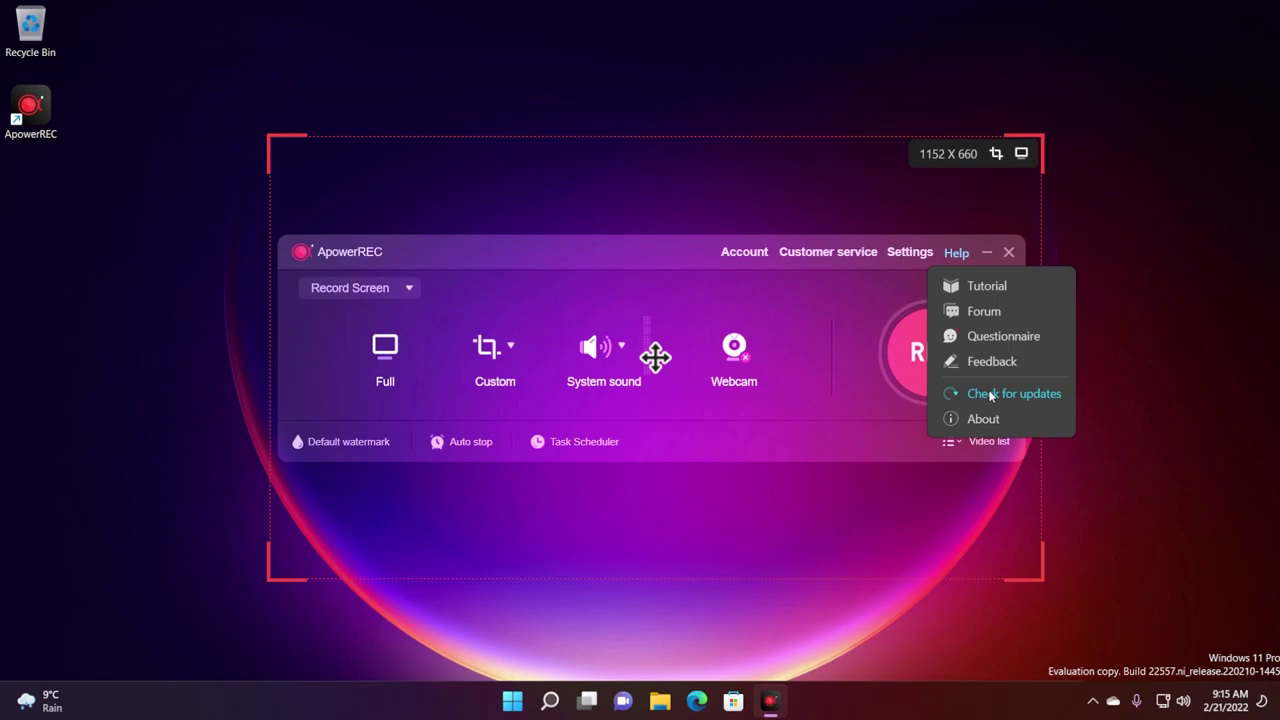
click(990, 395)
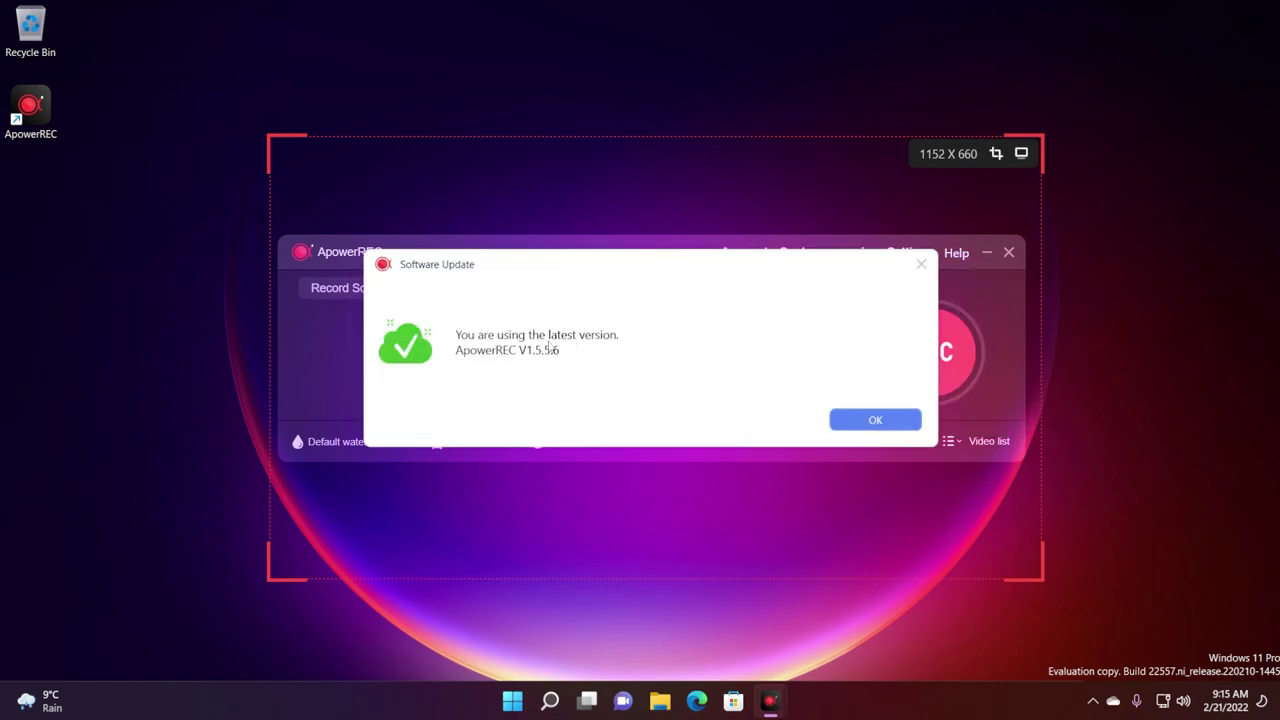
Dismiss the update result, keep Record Screen mode, and draw a custom capture rectangle.
key(Return)
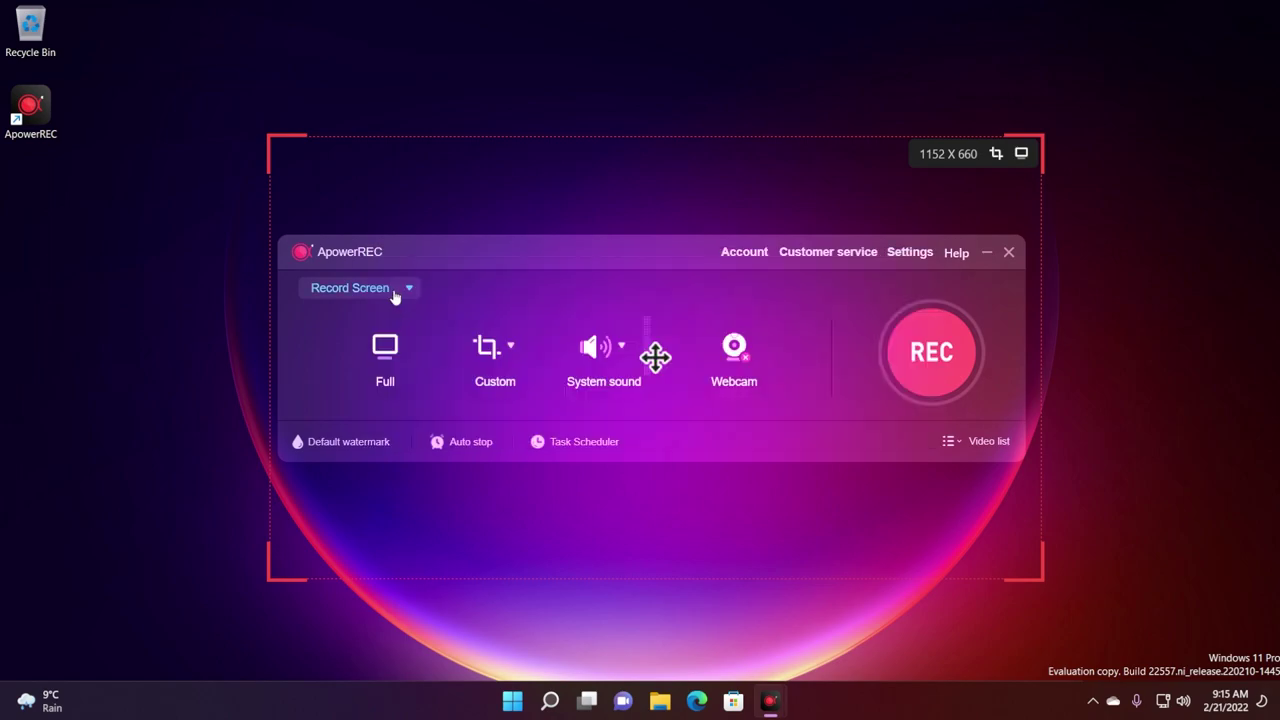
click(395, 290)
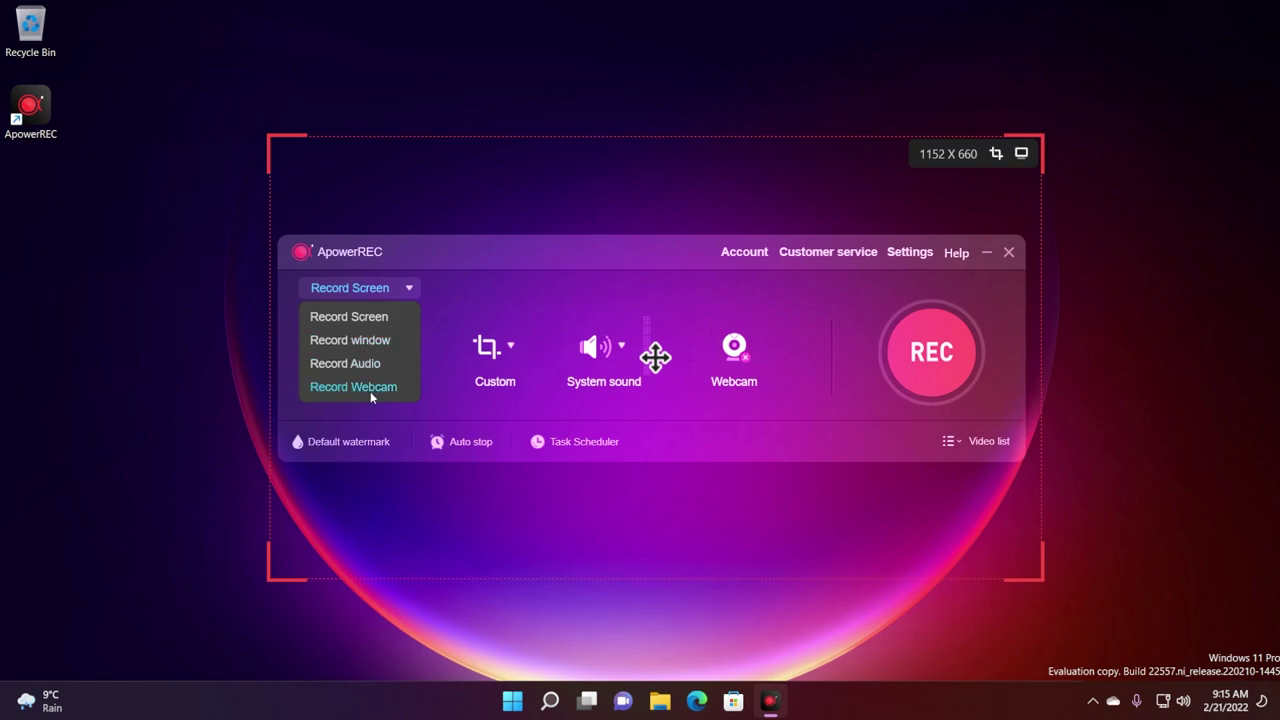
click(375, 295)
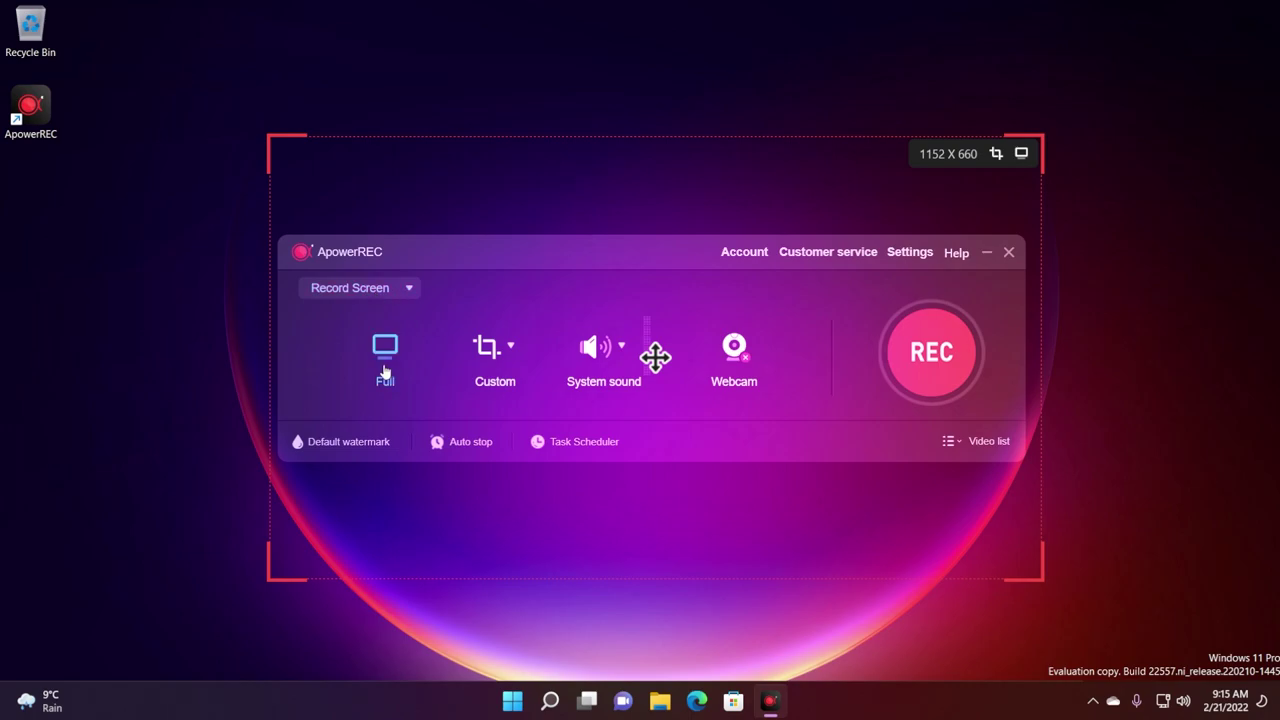
click(494, 357)
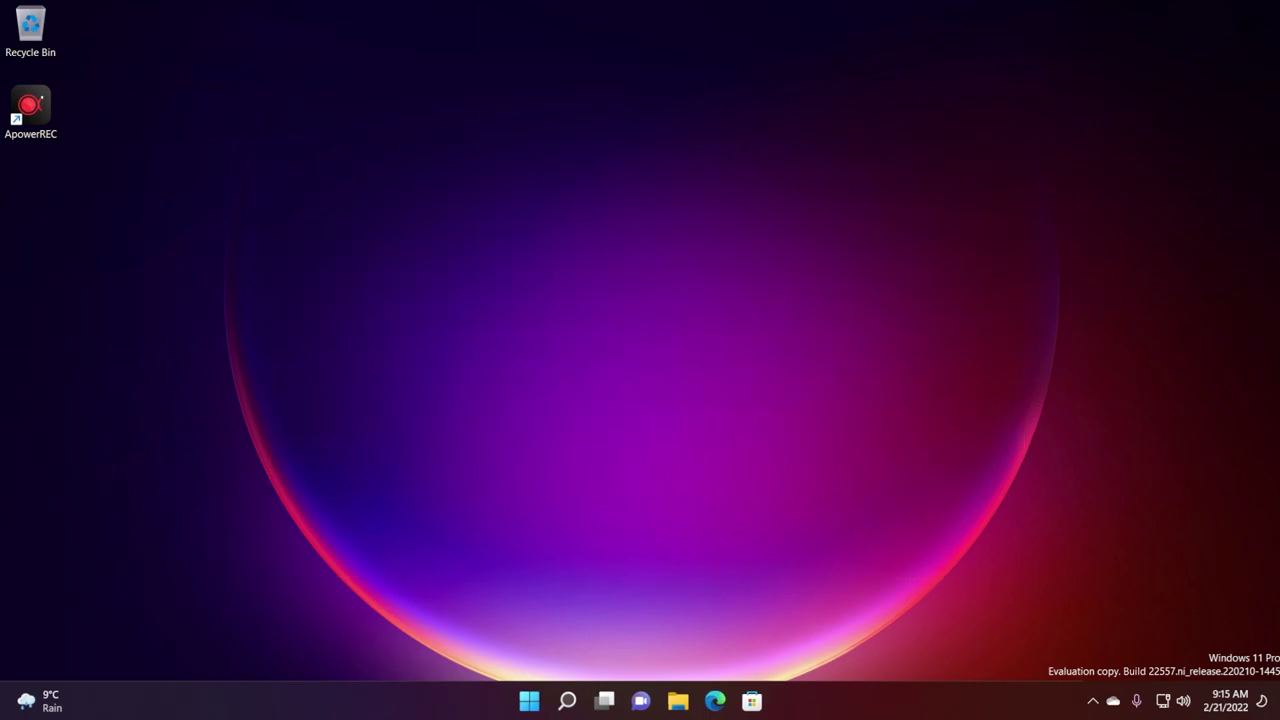
drag(266, 128, 1203, 633)
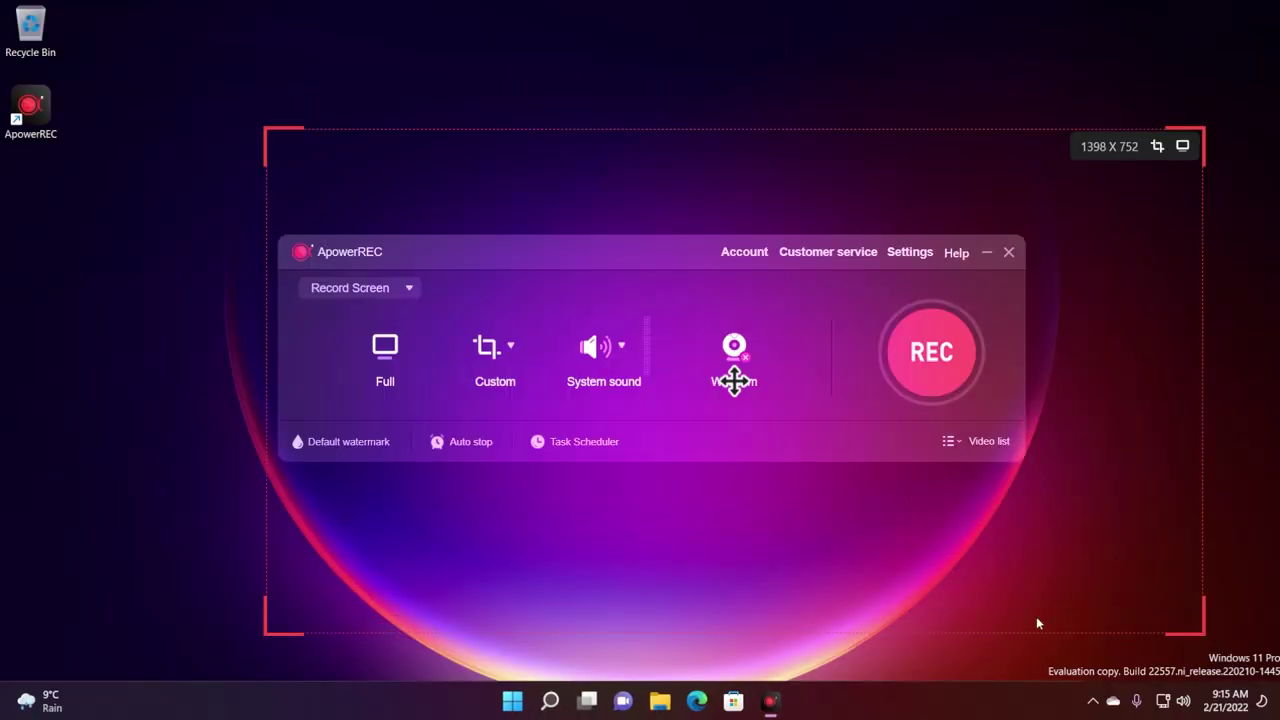
Make the capture region a fixed 1280x720 HD area and move it up-left.
click(511, 347)
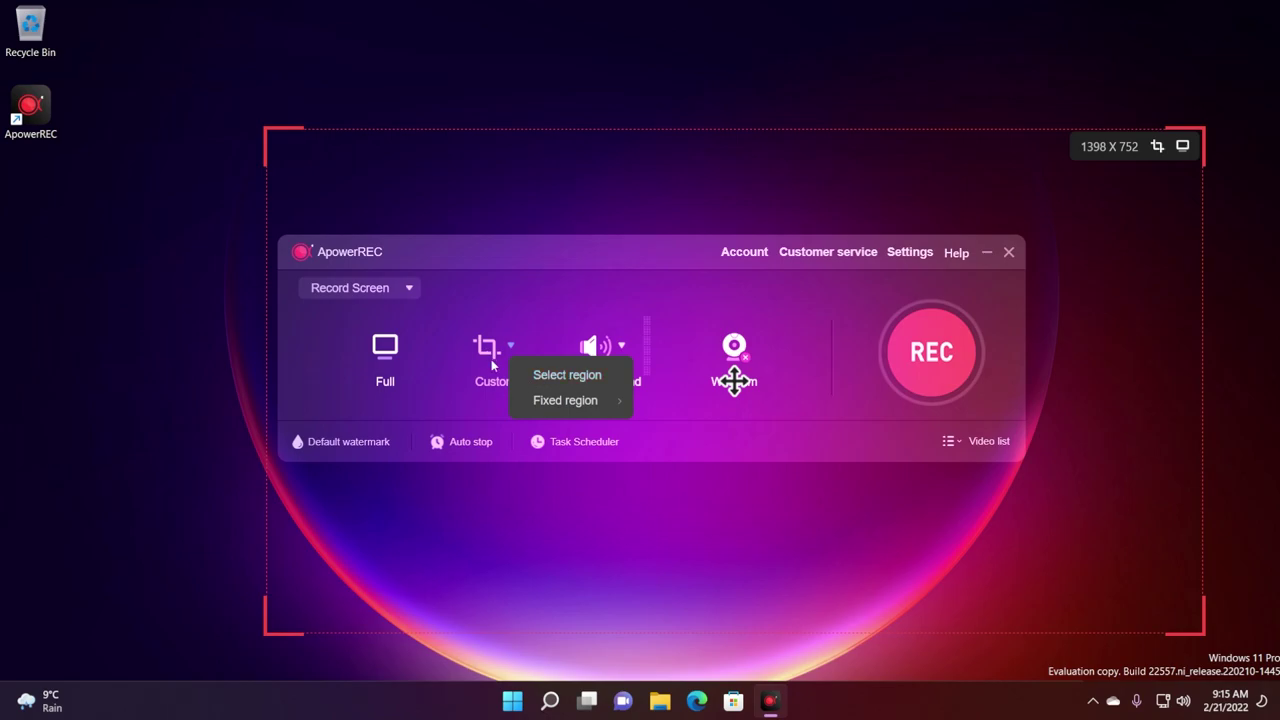
mouse_move(555, 405)
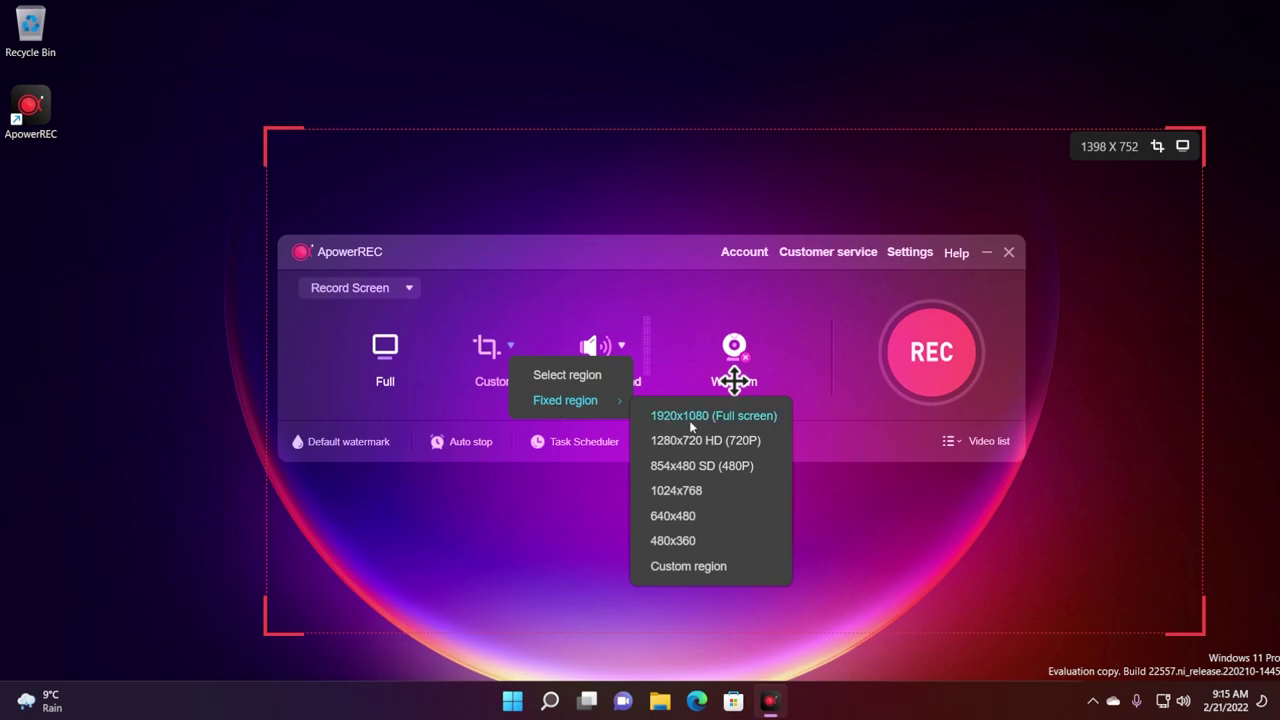
click(731, 441)
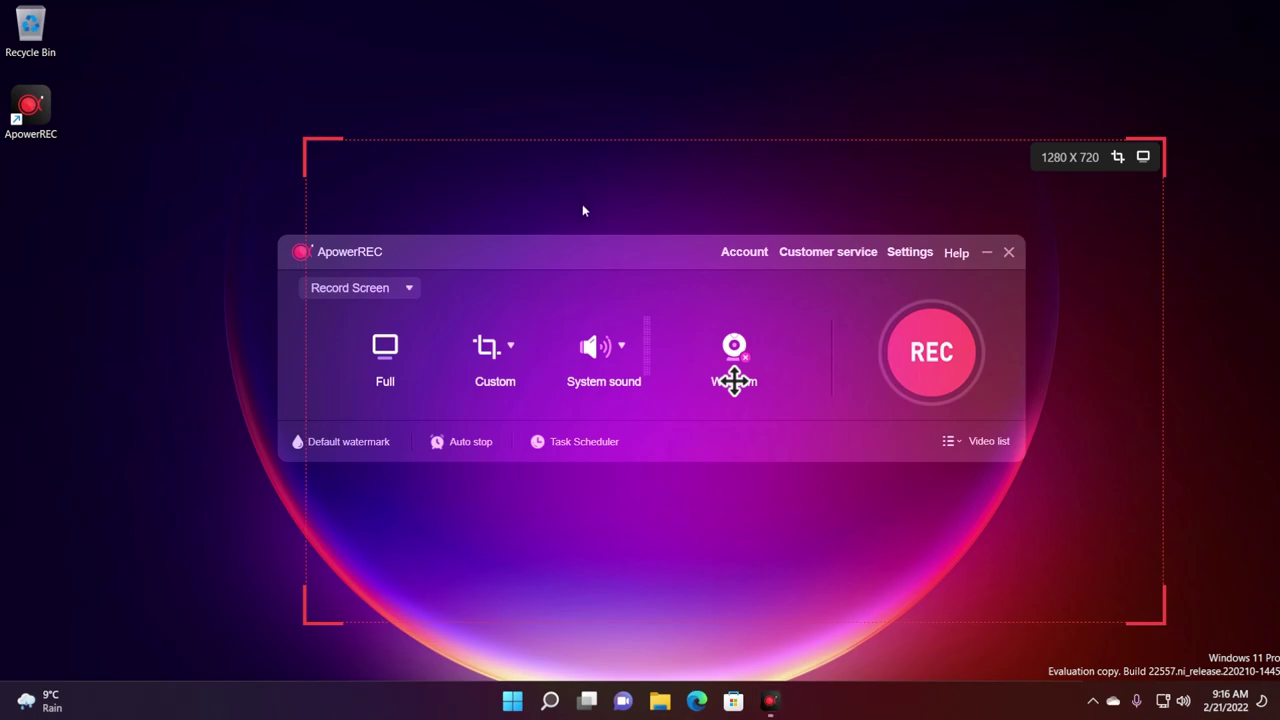
drag(712, 366, 636, 336)
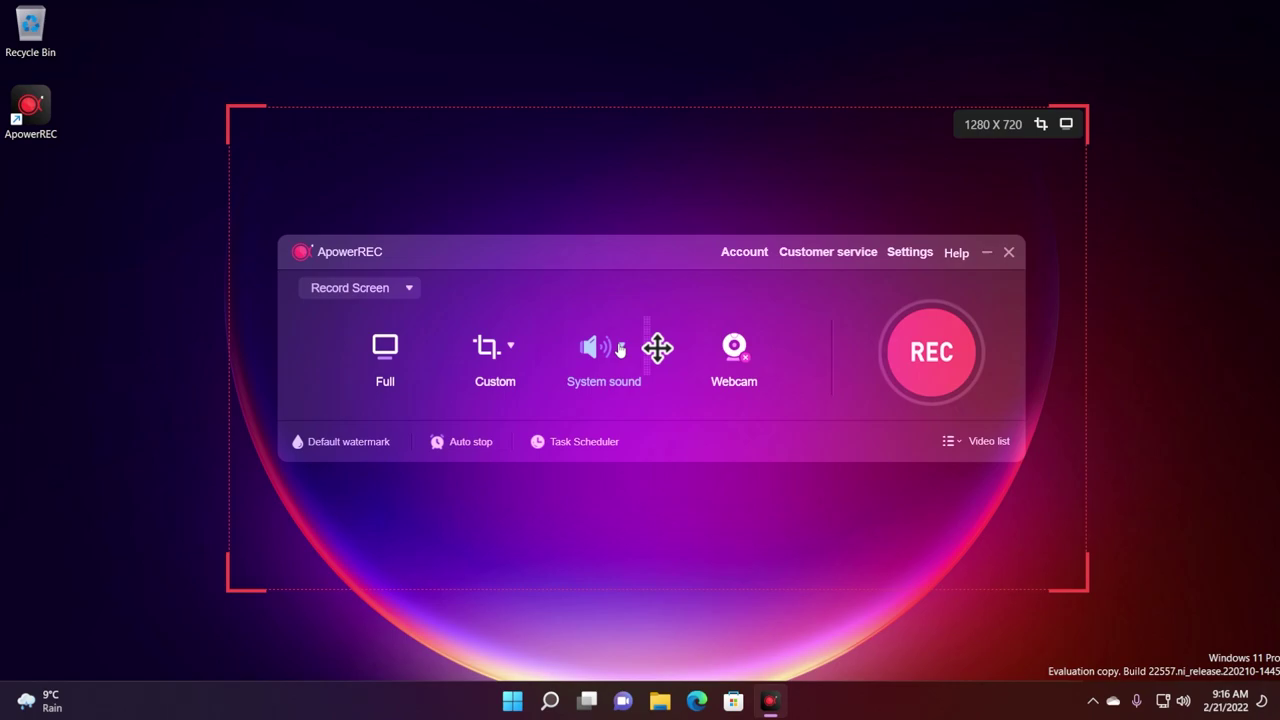
click(621, 347)
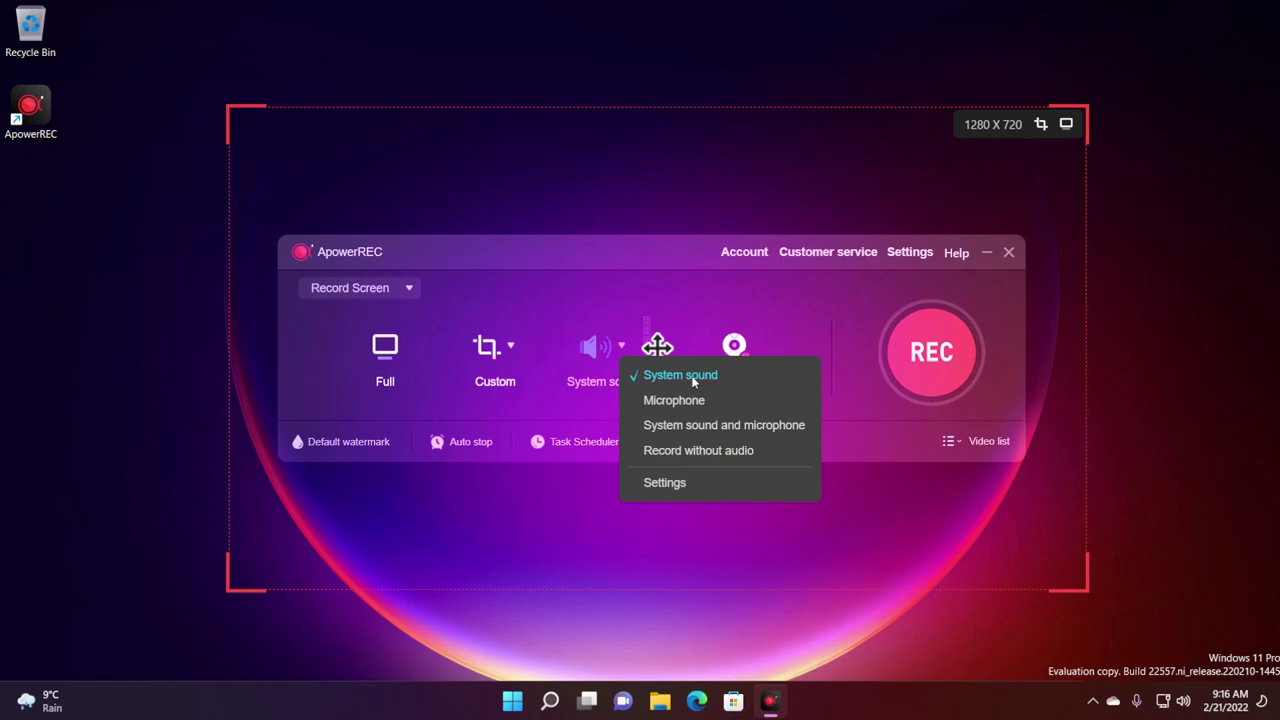
click(674, 400)
click(618, 347)
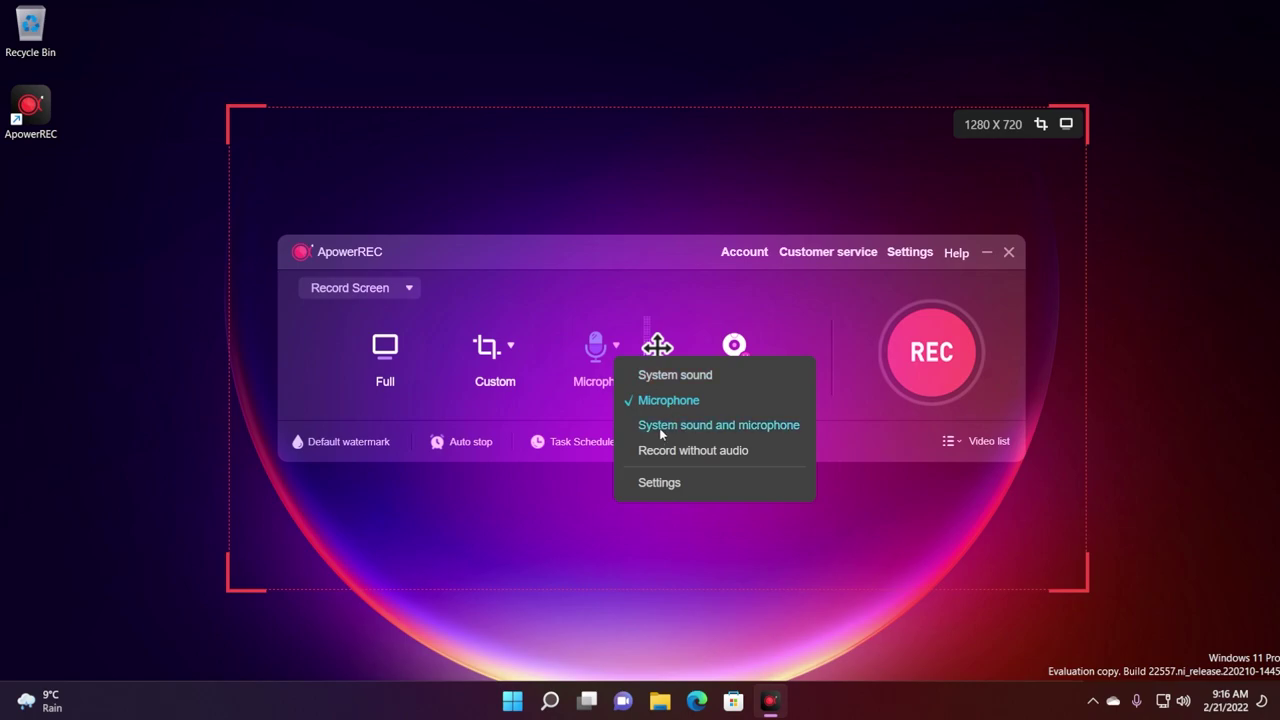
click(748, 428)
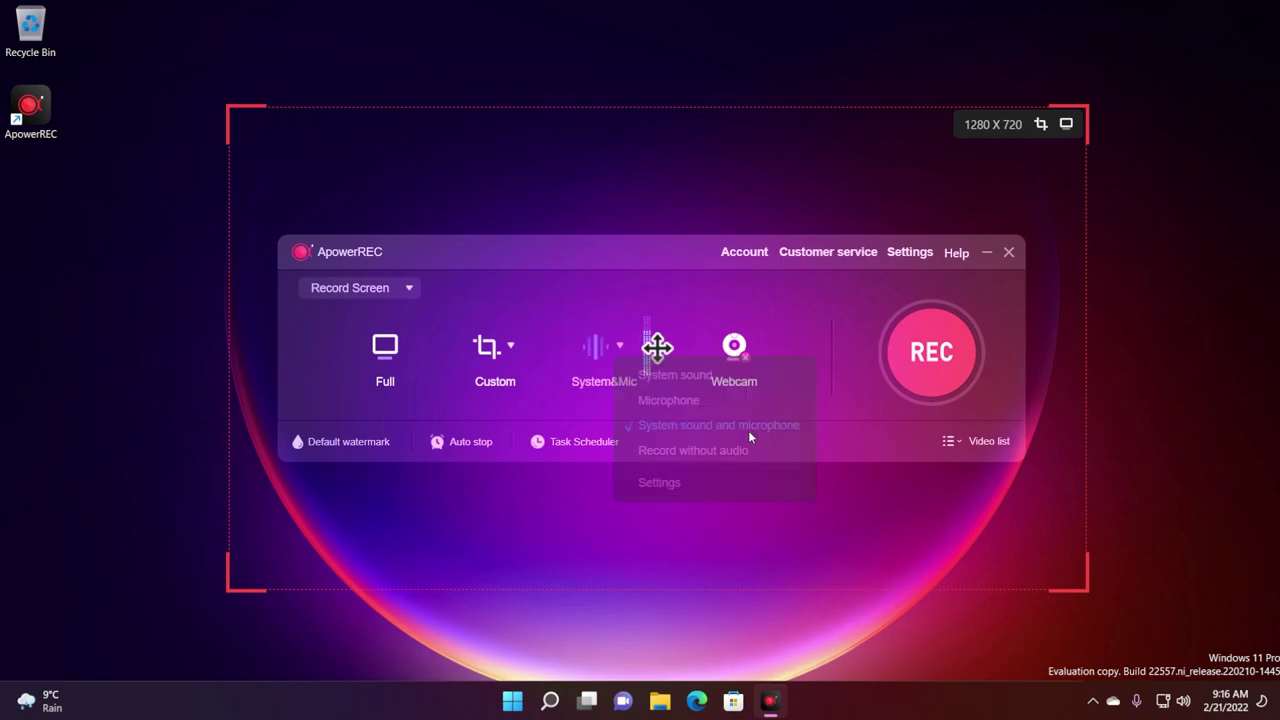
click(619, 349)
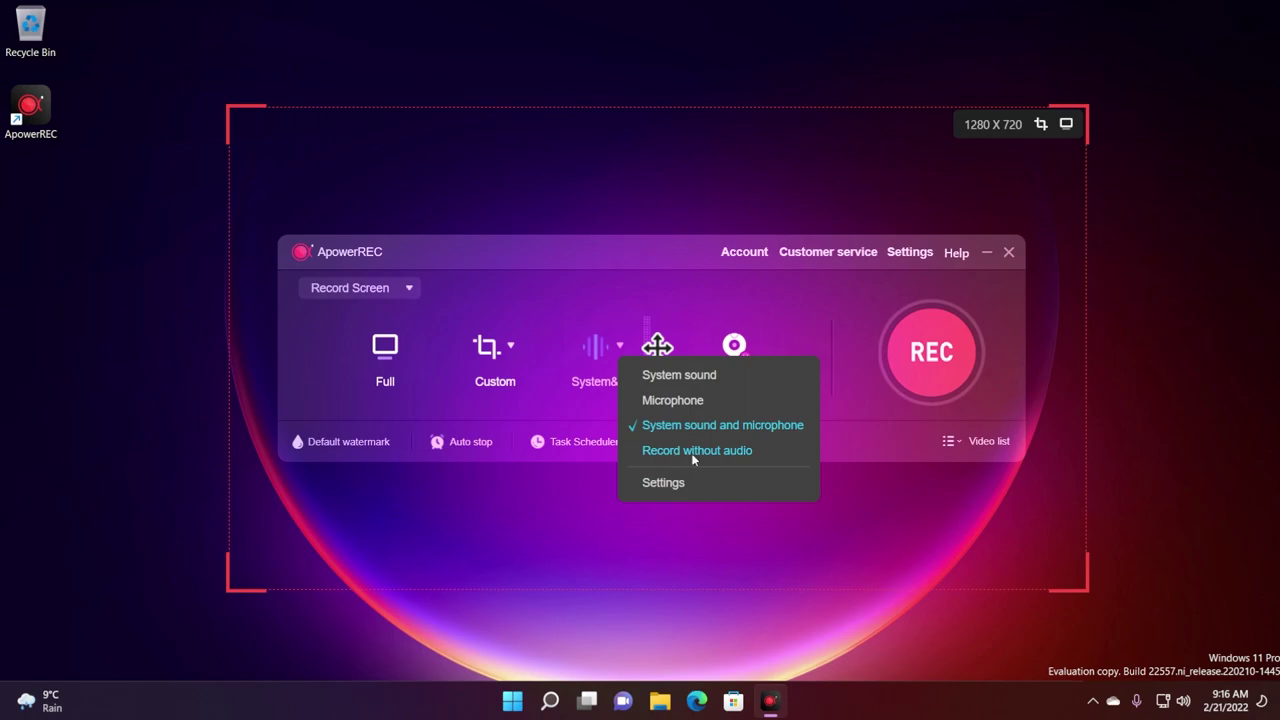
click(690, 483)
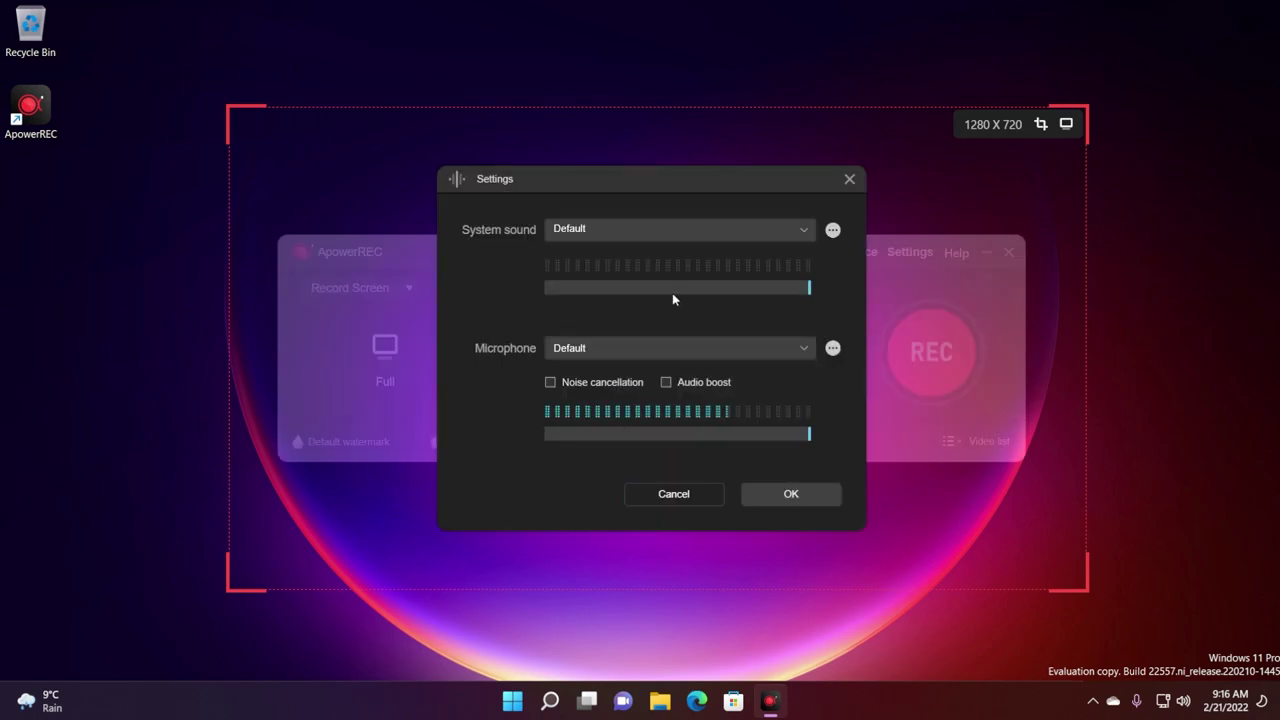
click(615, 229)
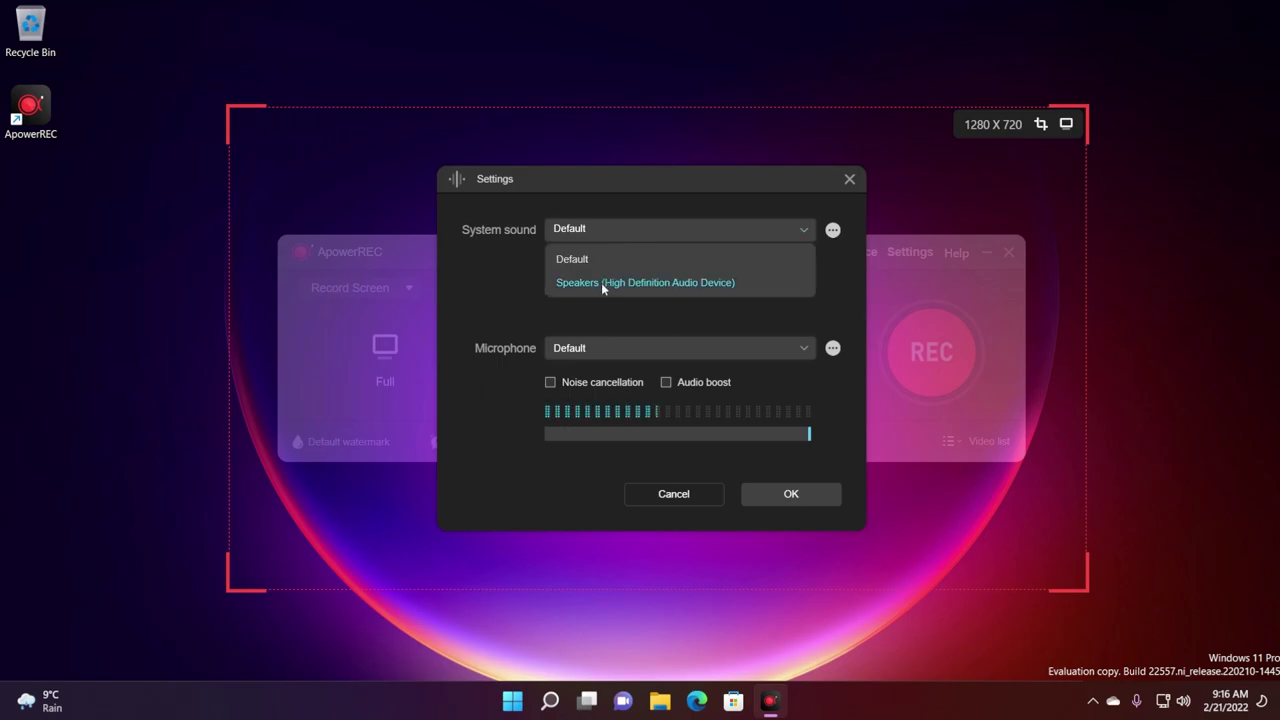
click(499, 298)
click(592, 345)
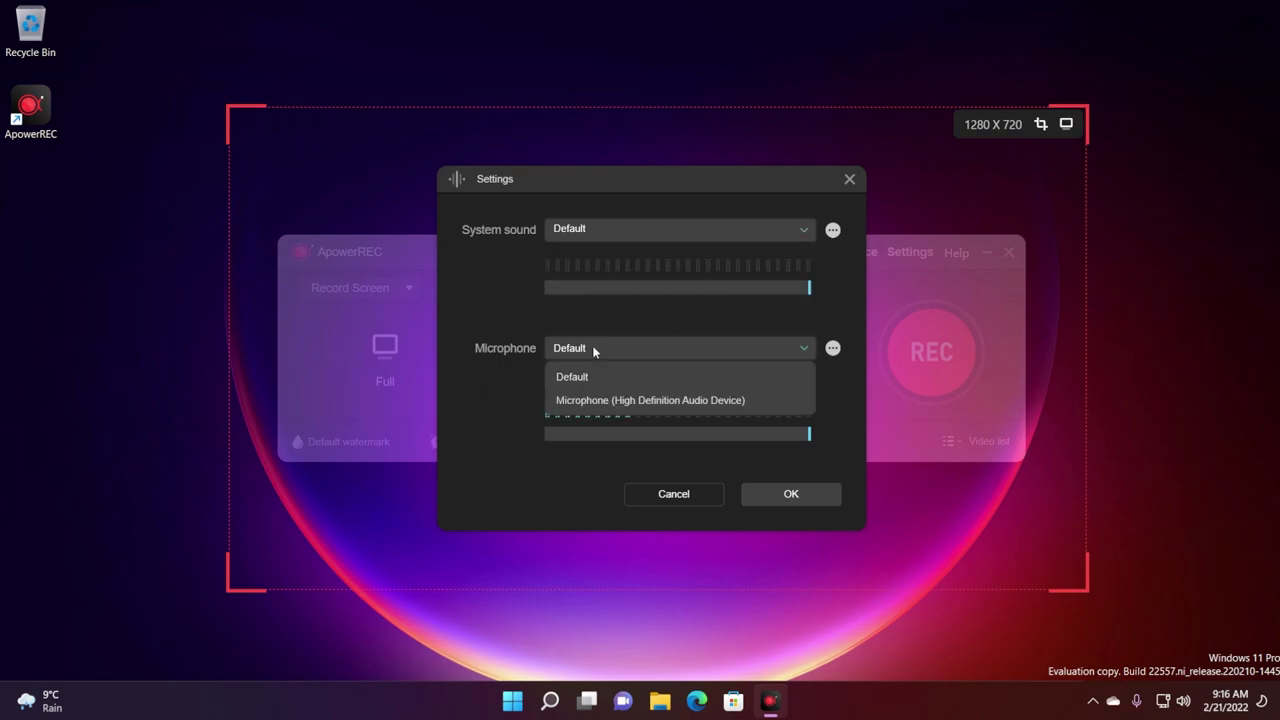
click(592, 345)
click(550, 383)
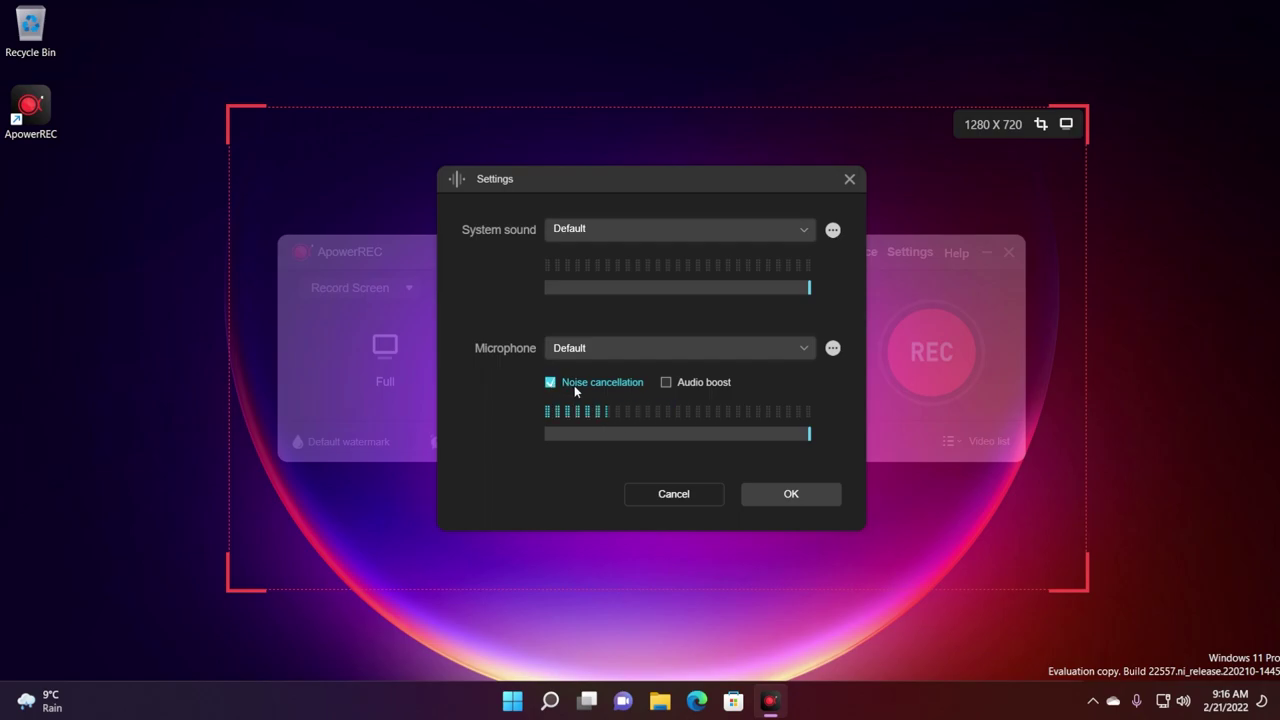
click(665, 382)
key(Return)
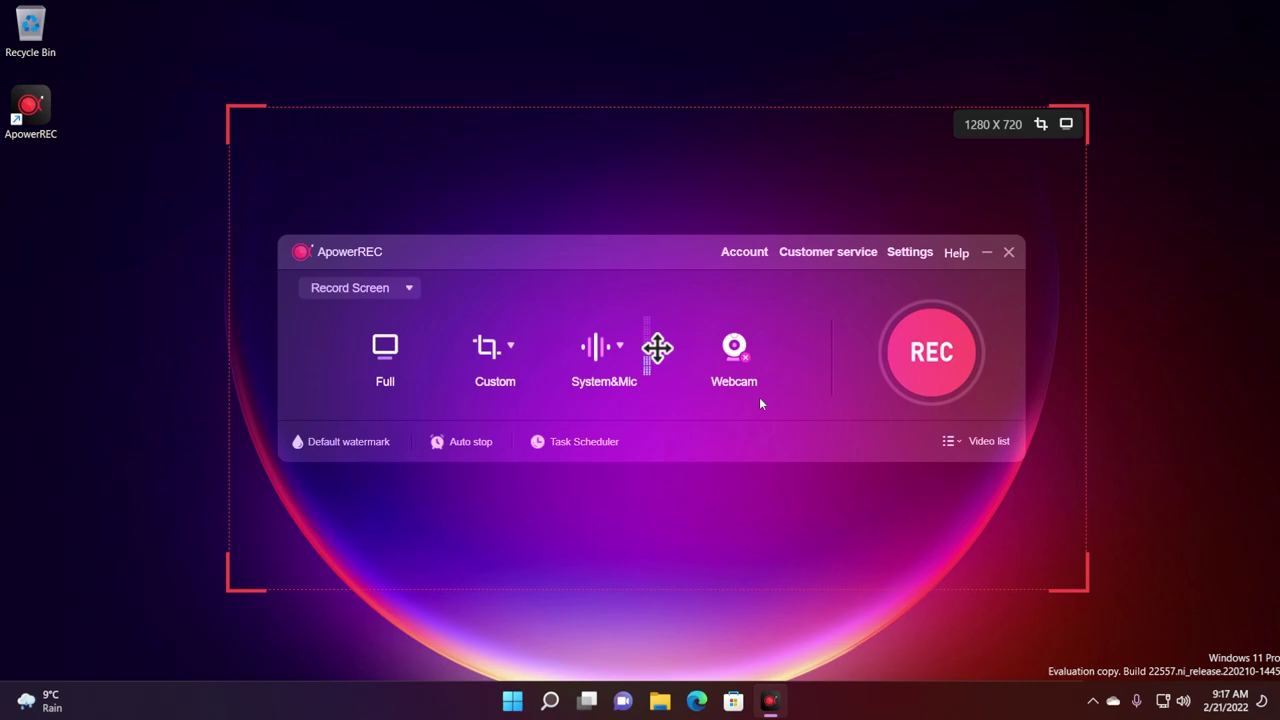
Keep No default watermark and auto-stop recording at a 10 MB file size, doing nothing afterwards.
click(338, 448)
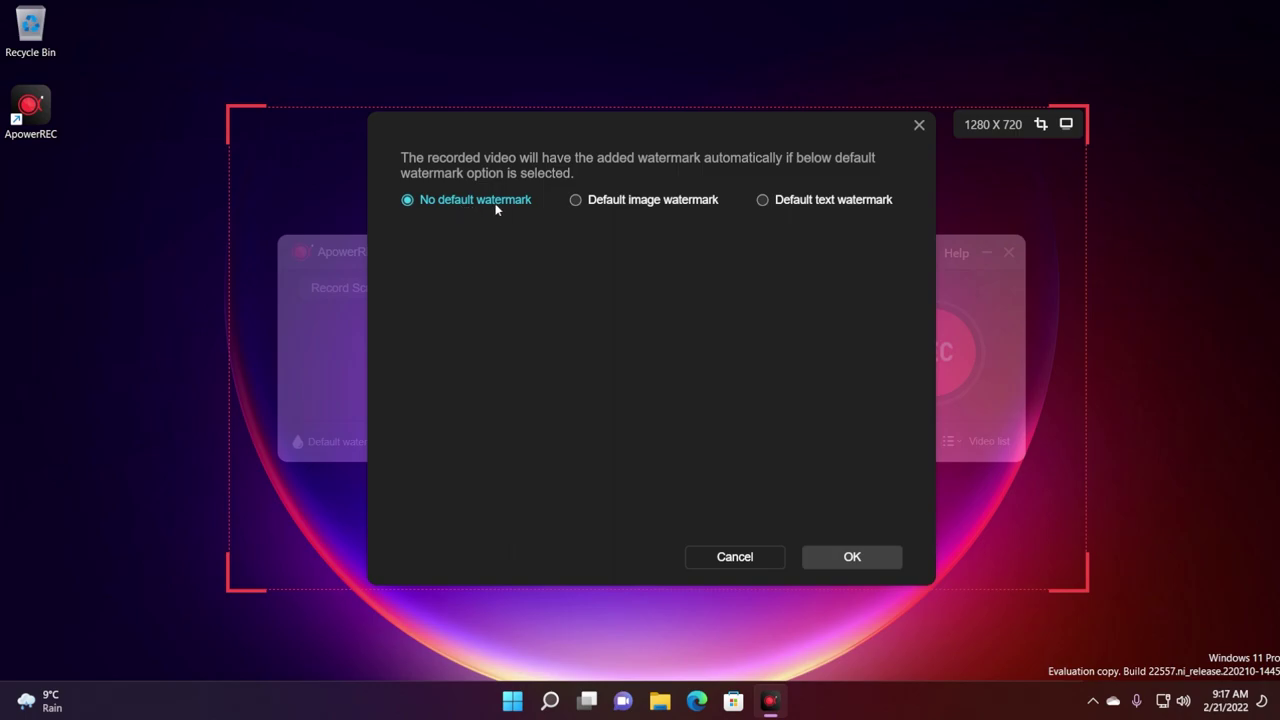
click(852, 557)
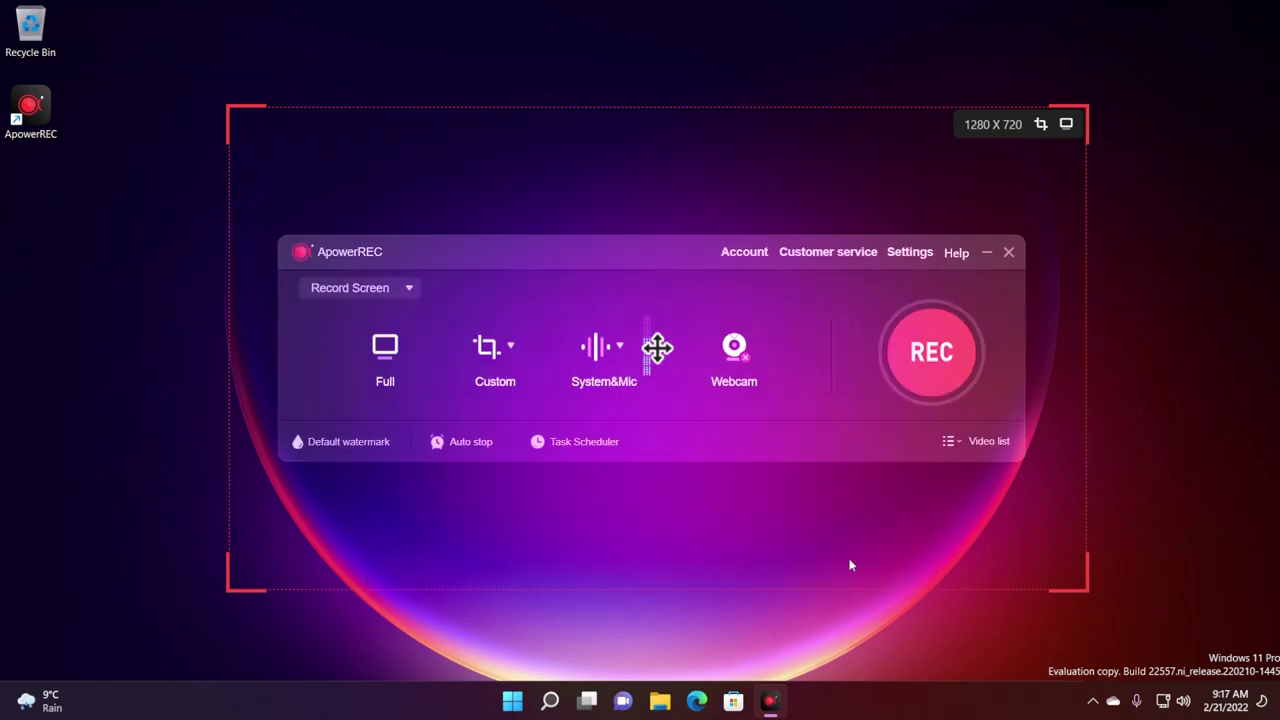
click(466, 446)
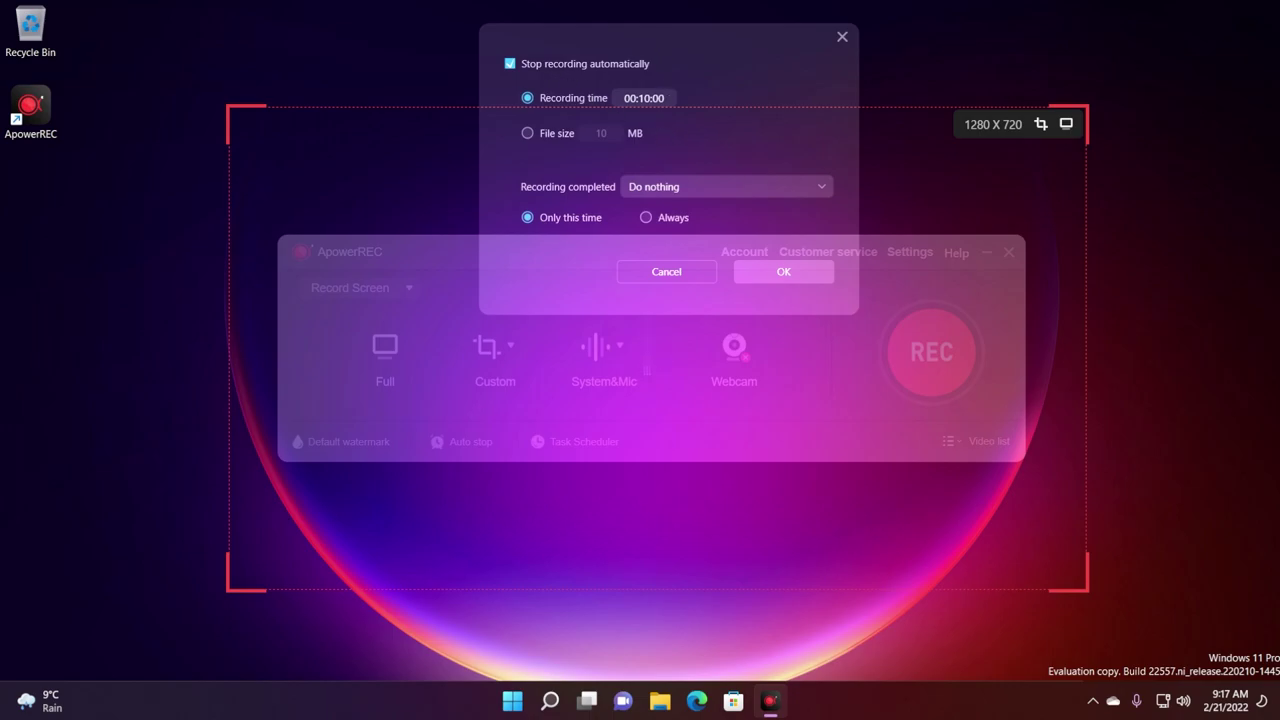
click(556, 142)
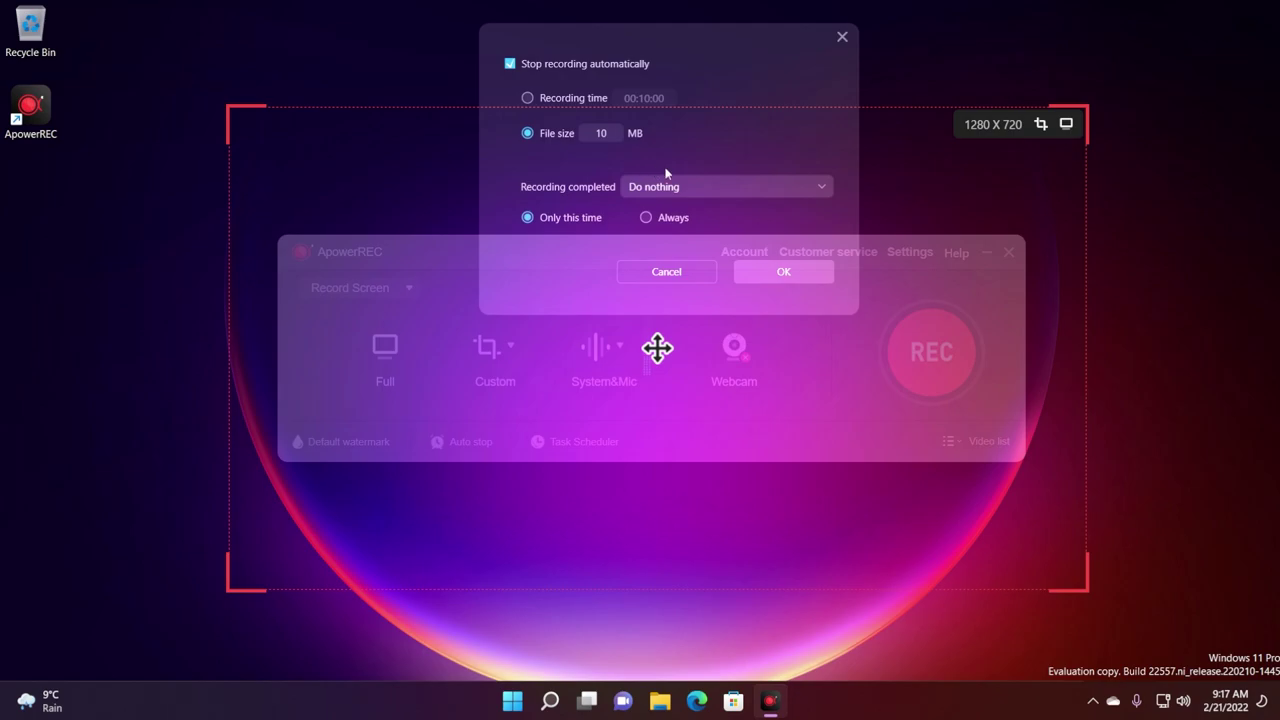
click(684, 190)
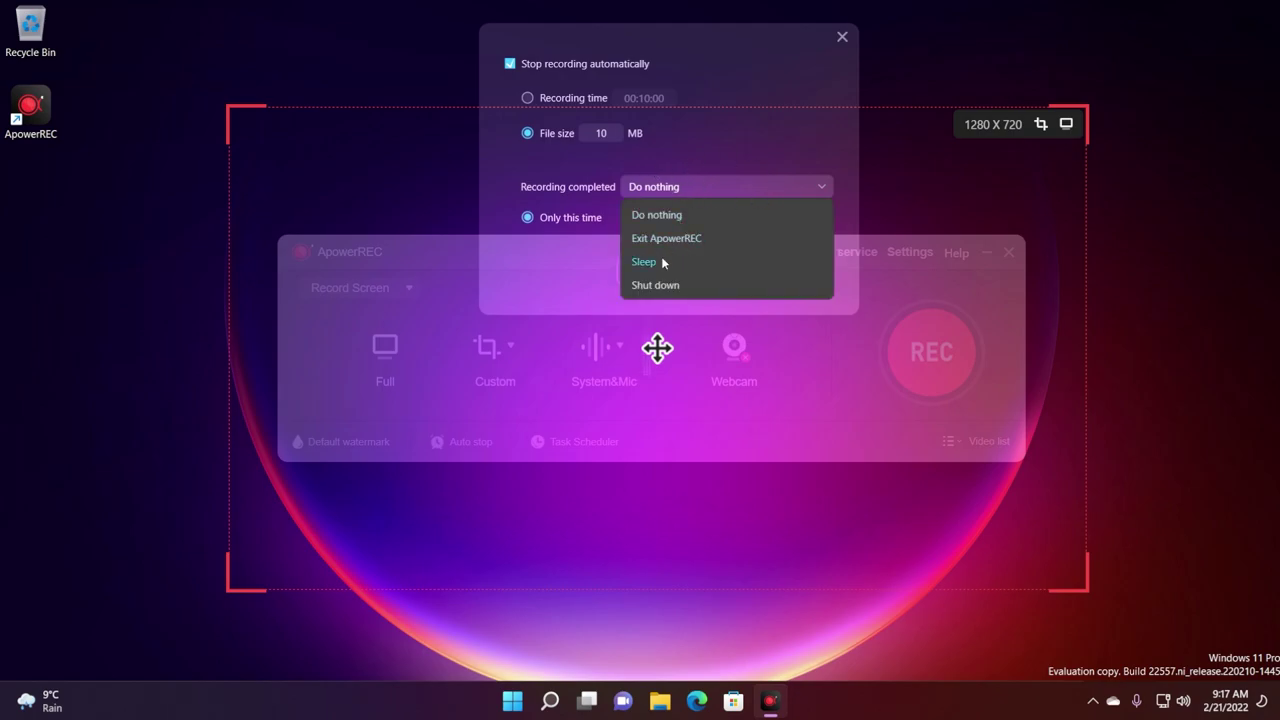
click(641, 216)
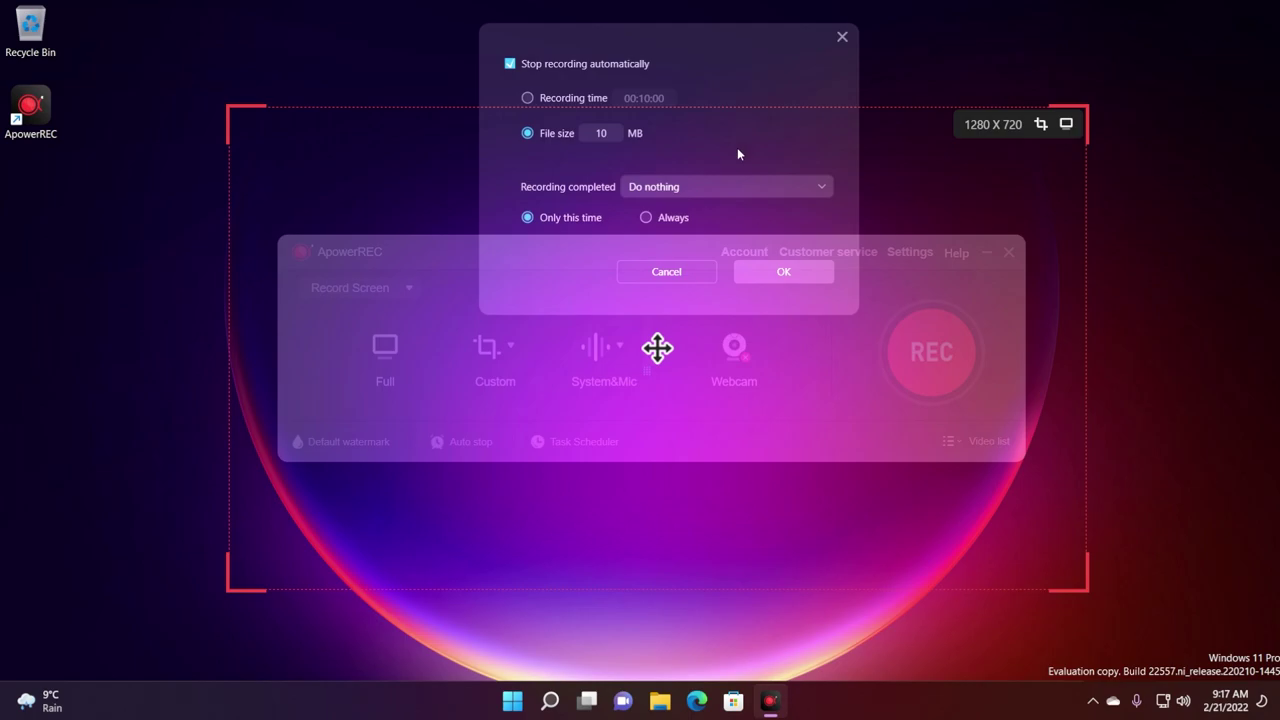
click(783, 280)
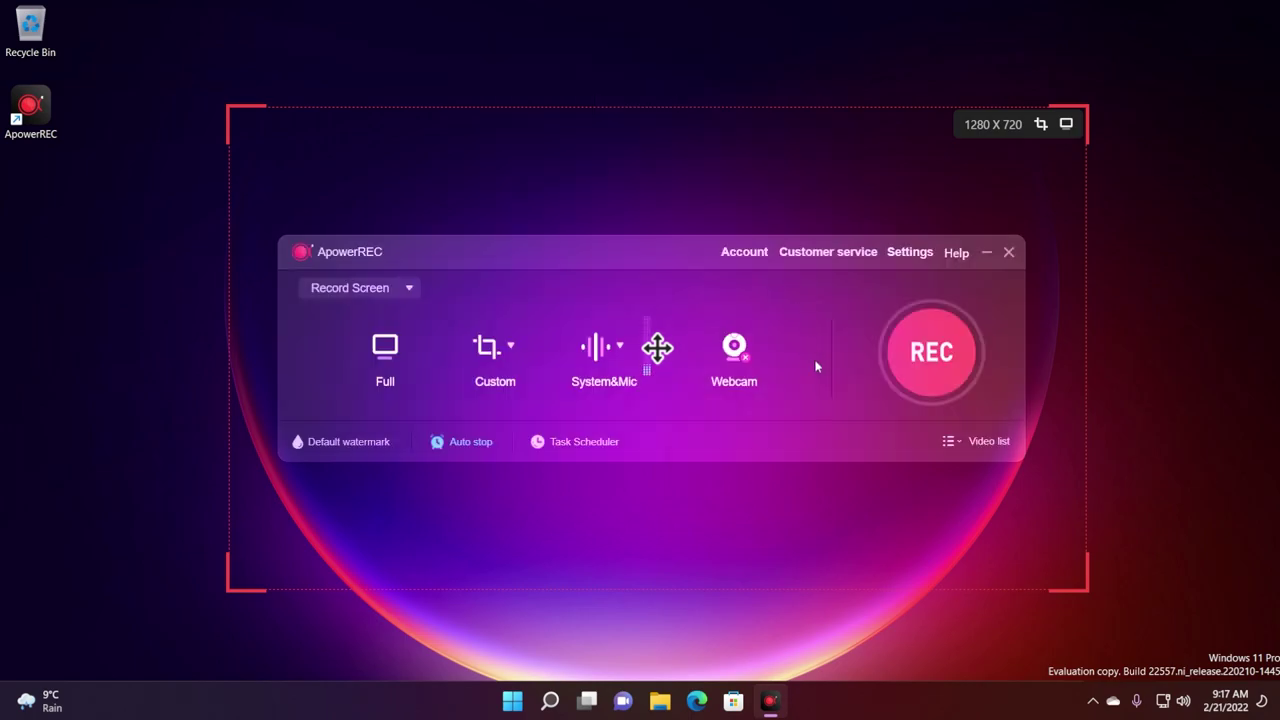
Create scheduled task 'Task 1' recording the full screen with system sound for 00:10:00.
click(567, 443)
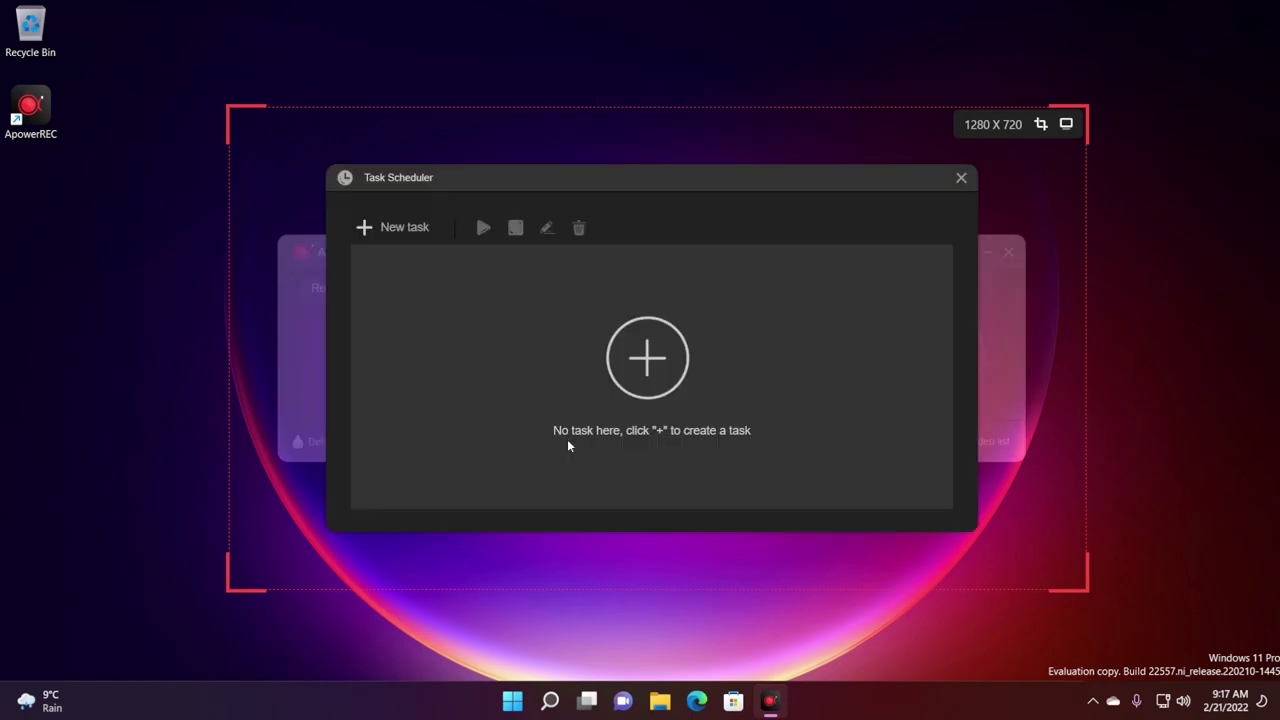
click(392, 226)
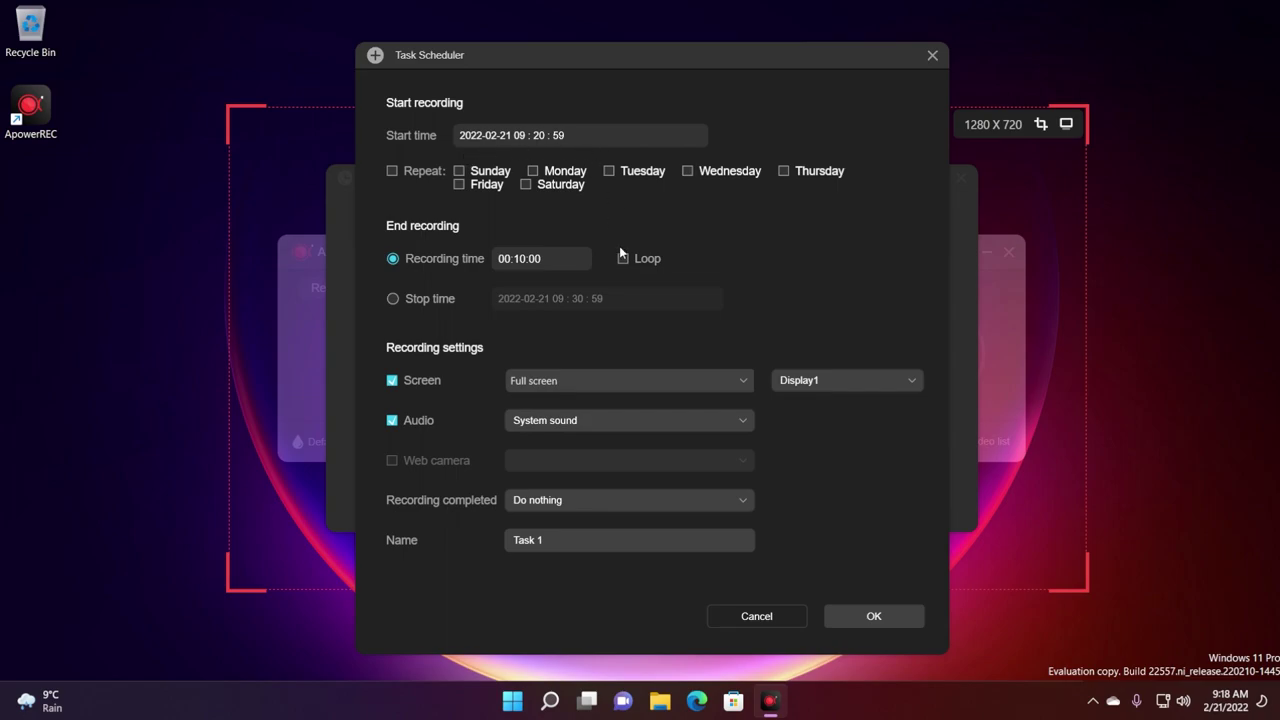
drag(493, 60, 535, 57)
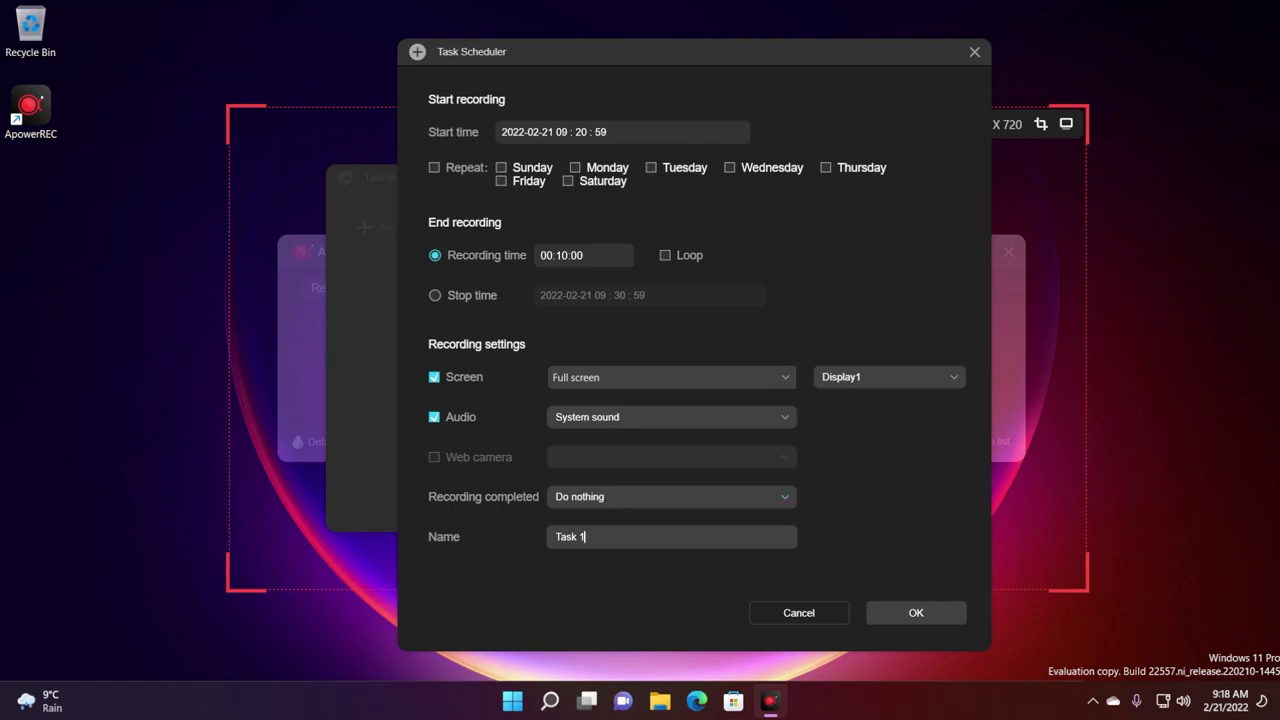
click(899, 613)
Start recording with REC, then restore the full ApowerREC window mid-recording.
click(932, 362)
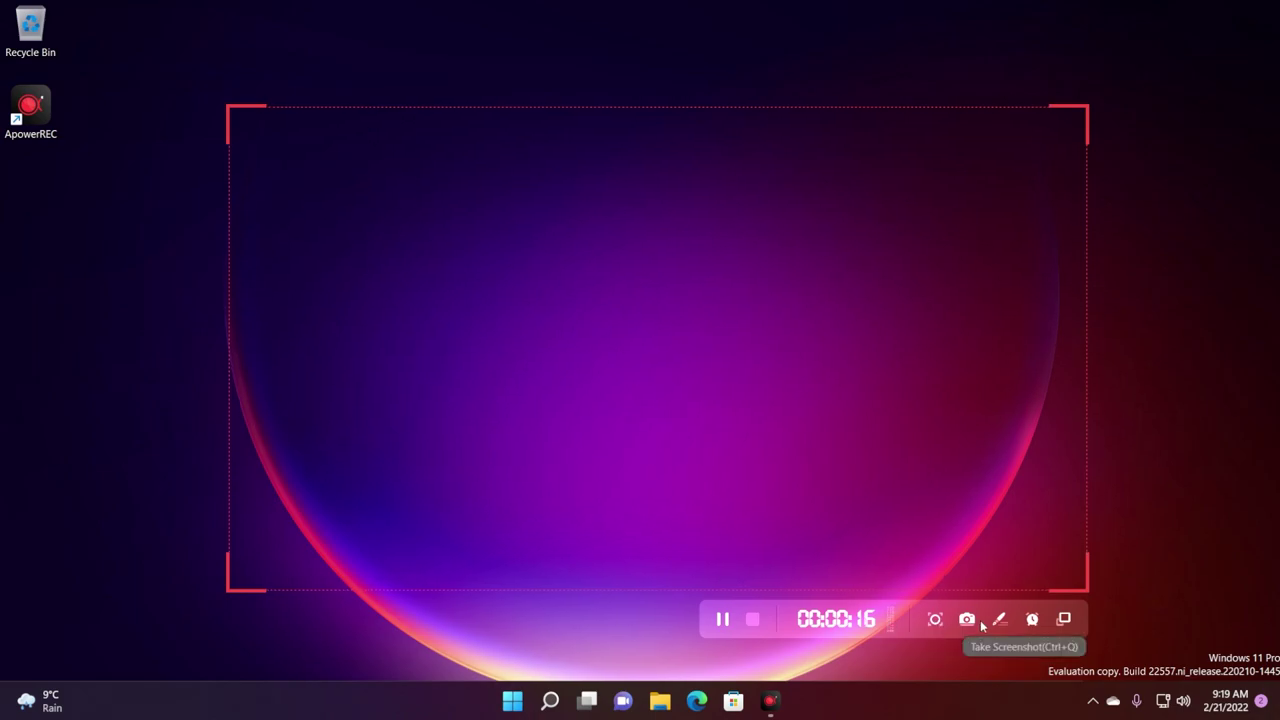
click(1063, 620)
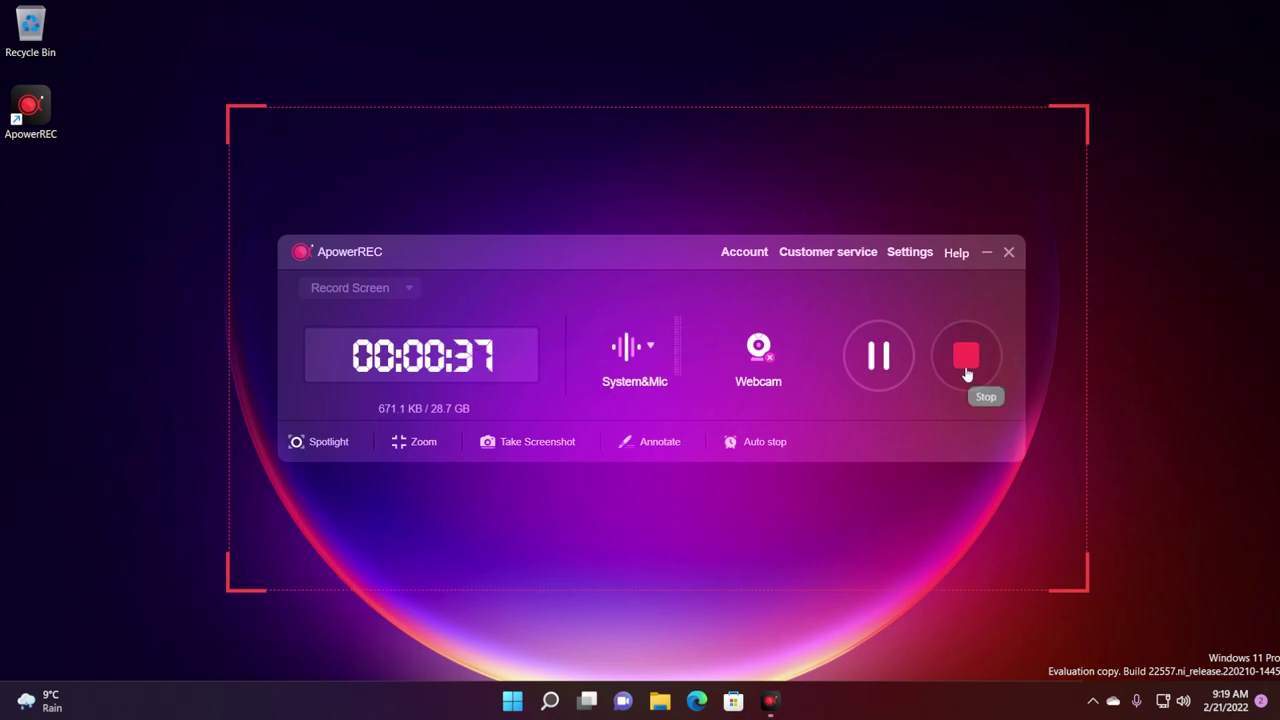
Stop recording, play the clip, trim its start to 00:00:04, and bring up the MP4 export dialog.
click(966, 357)
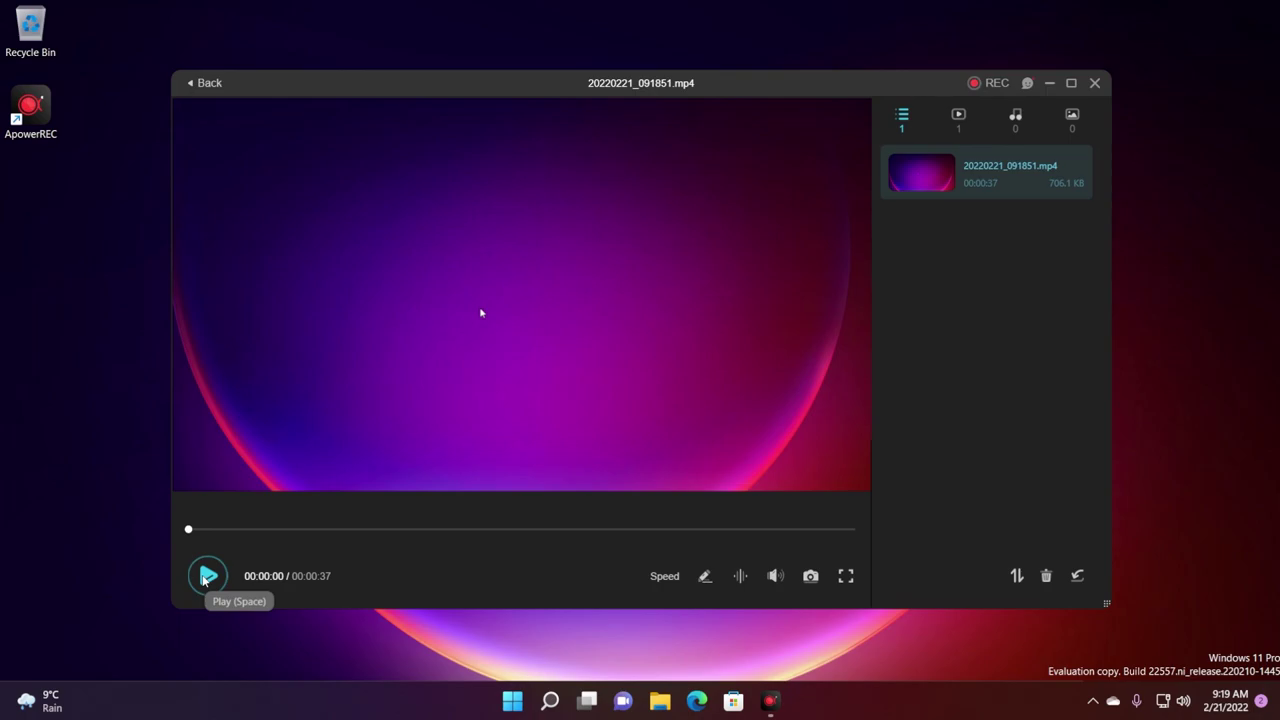
click(206, 577)
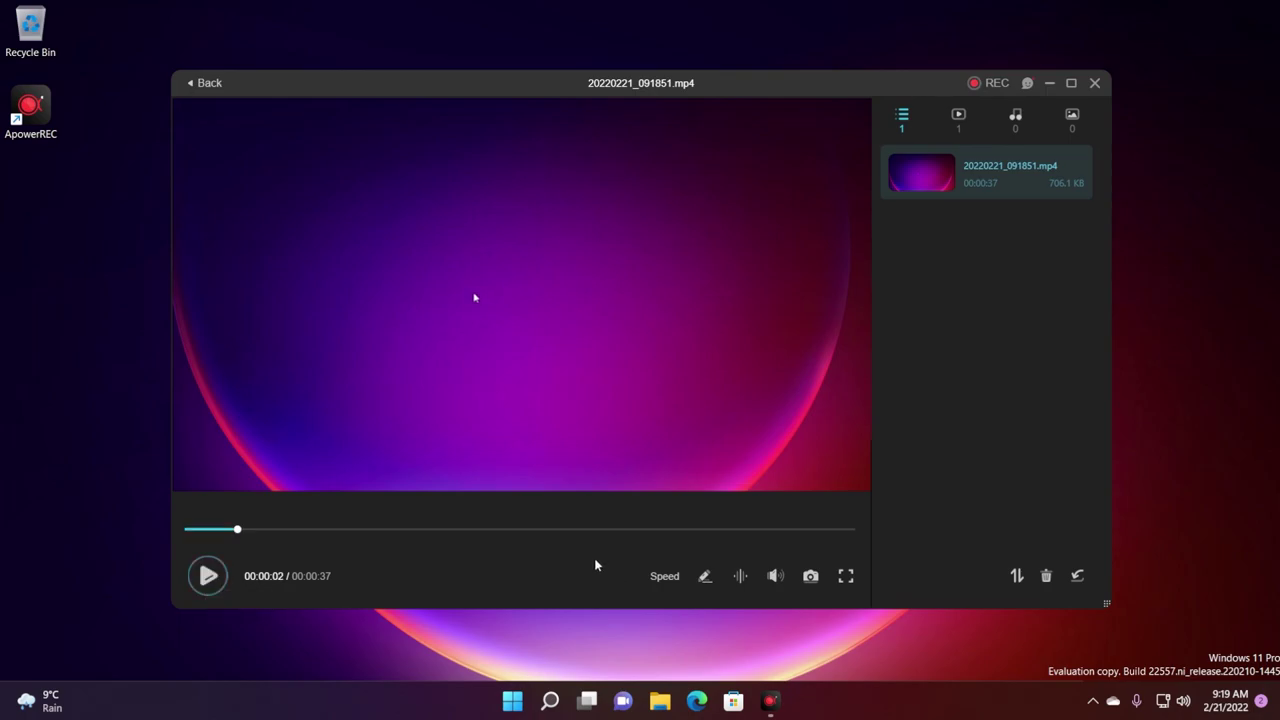
click(668, 578)
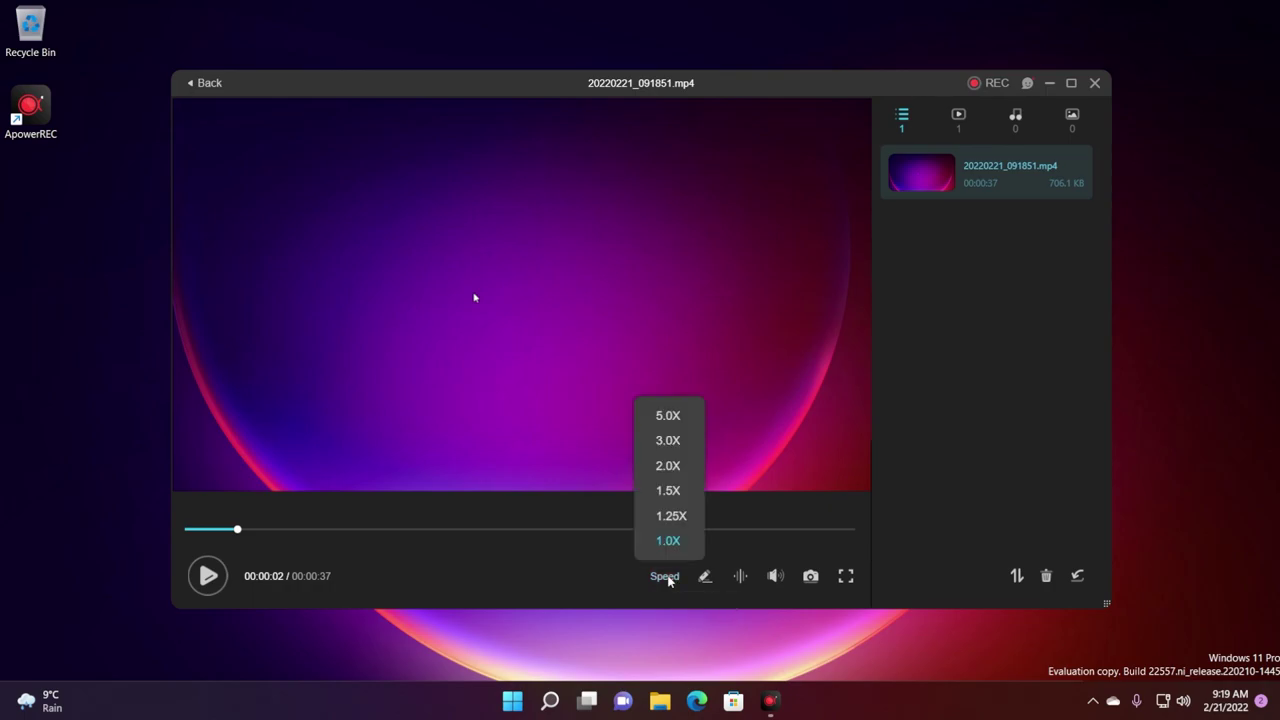
click(705, 577)
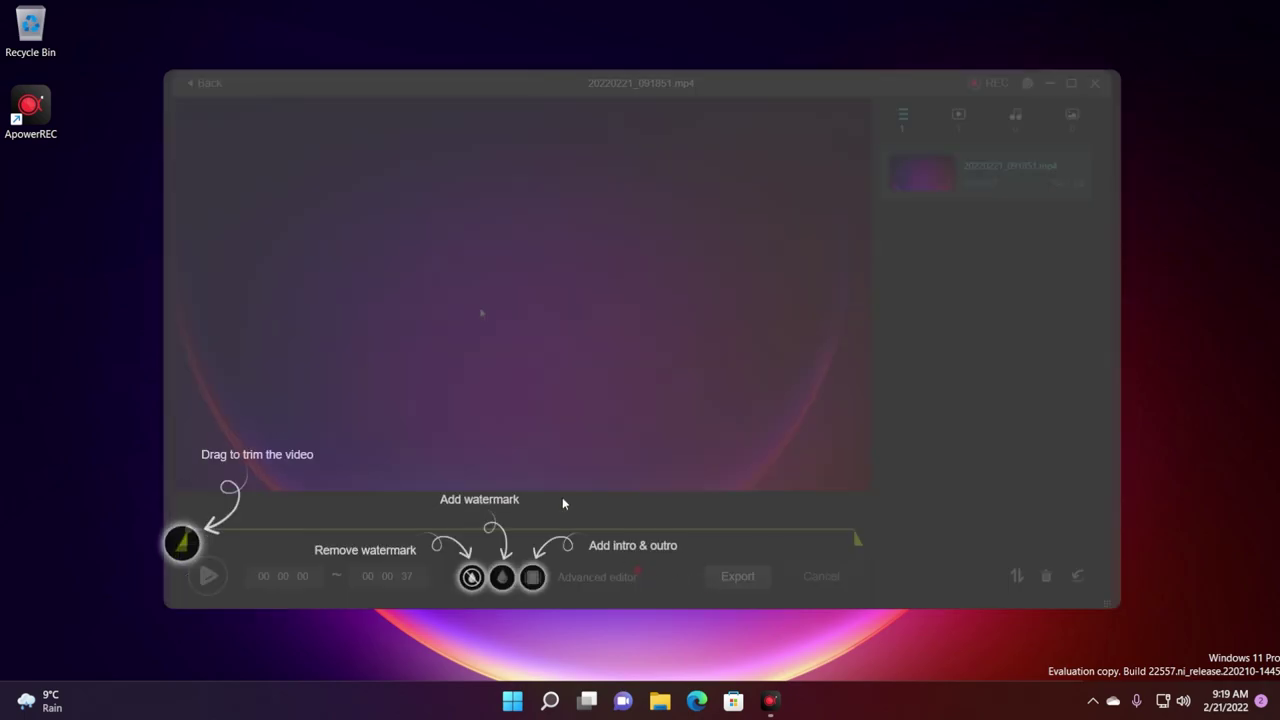
click(540, 405)
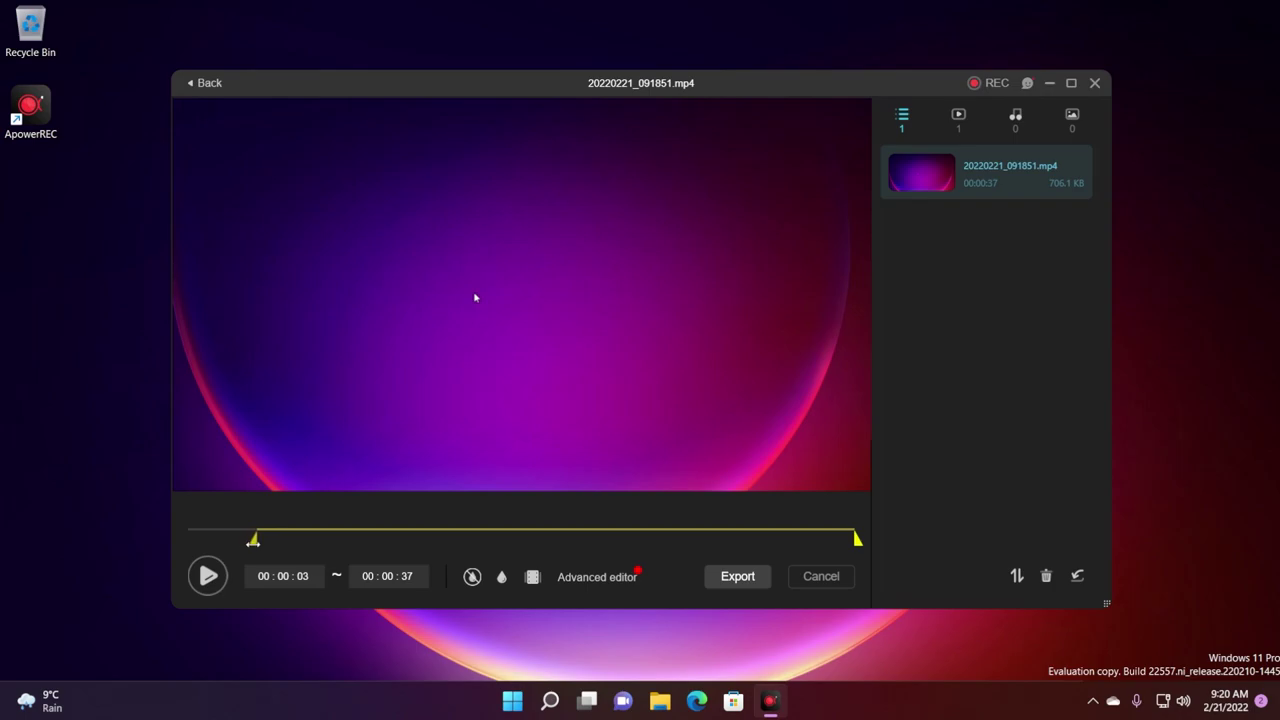
drag(253, 540, 257, 540)
click(502, 578)
Save the trimmed clip to the Desktop as 20220221_092042Edit.mp4.
click(737, 576)
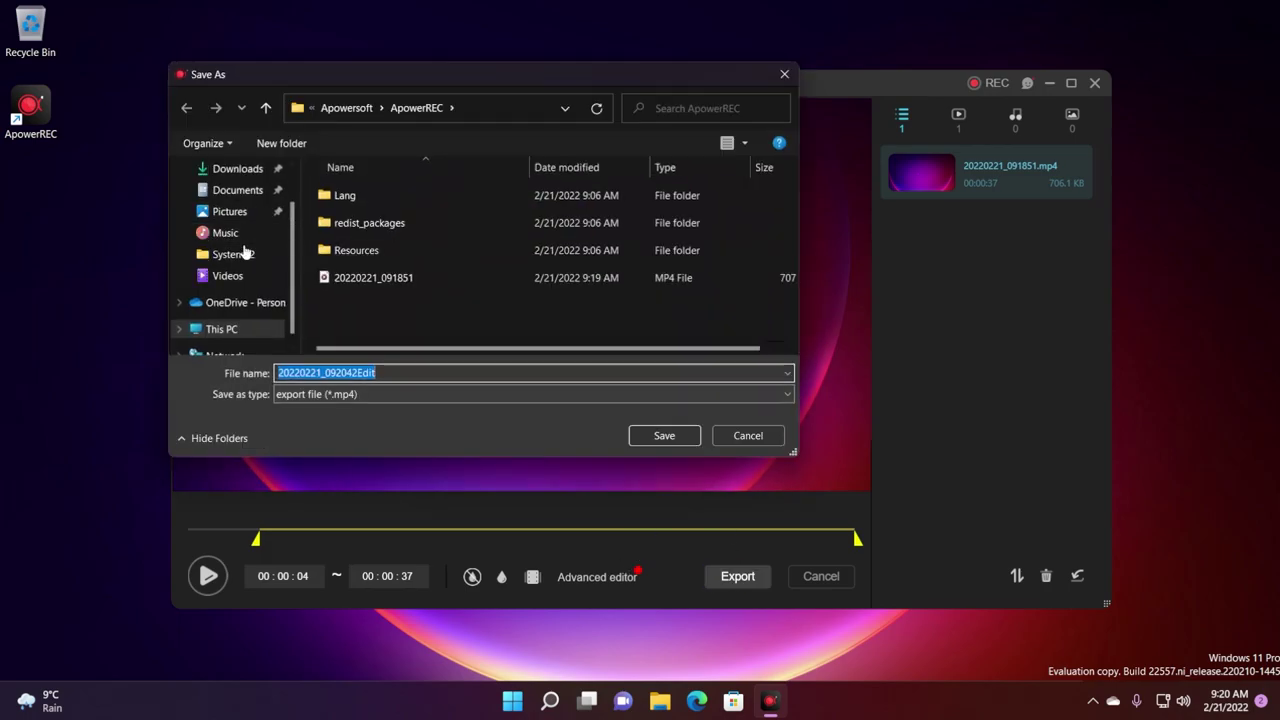
scroll(244, 253, up, 2)
click(231, 195)
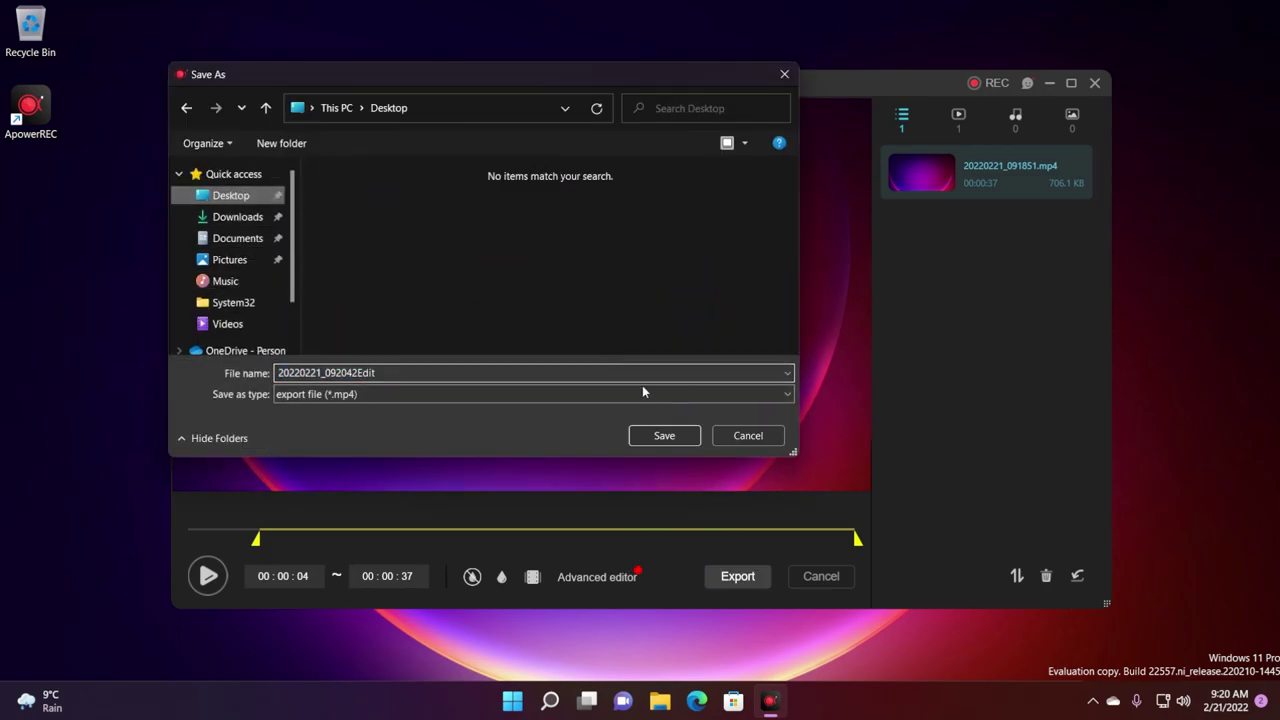
click(665, 437)
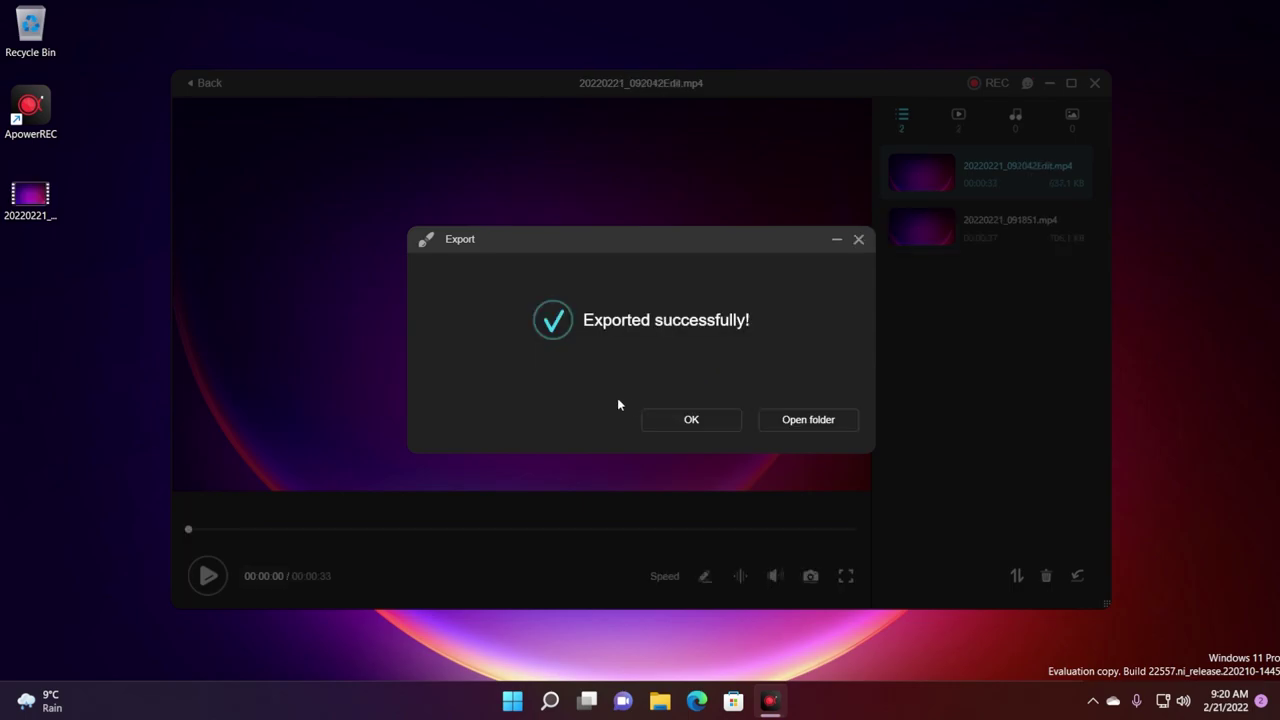
Dismiss the export confirmation, then play the exported clip in Media Player and pause it.
click(680, 425)
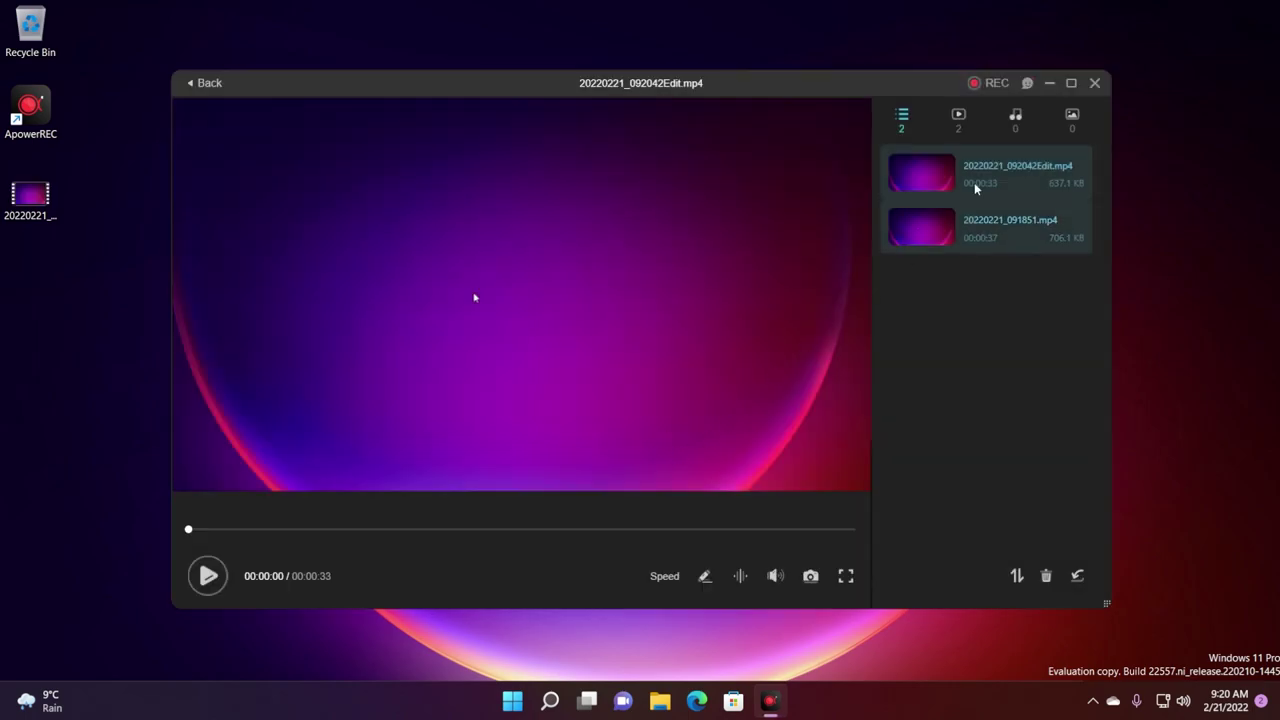
double_click(894, 189)
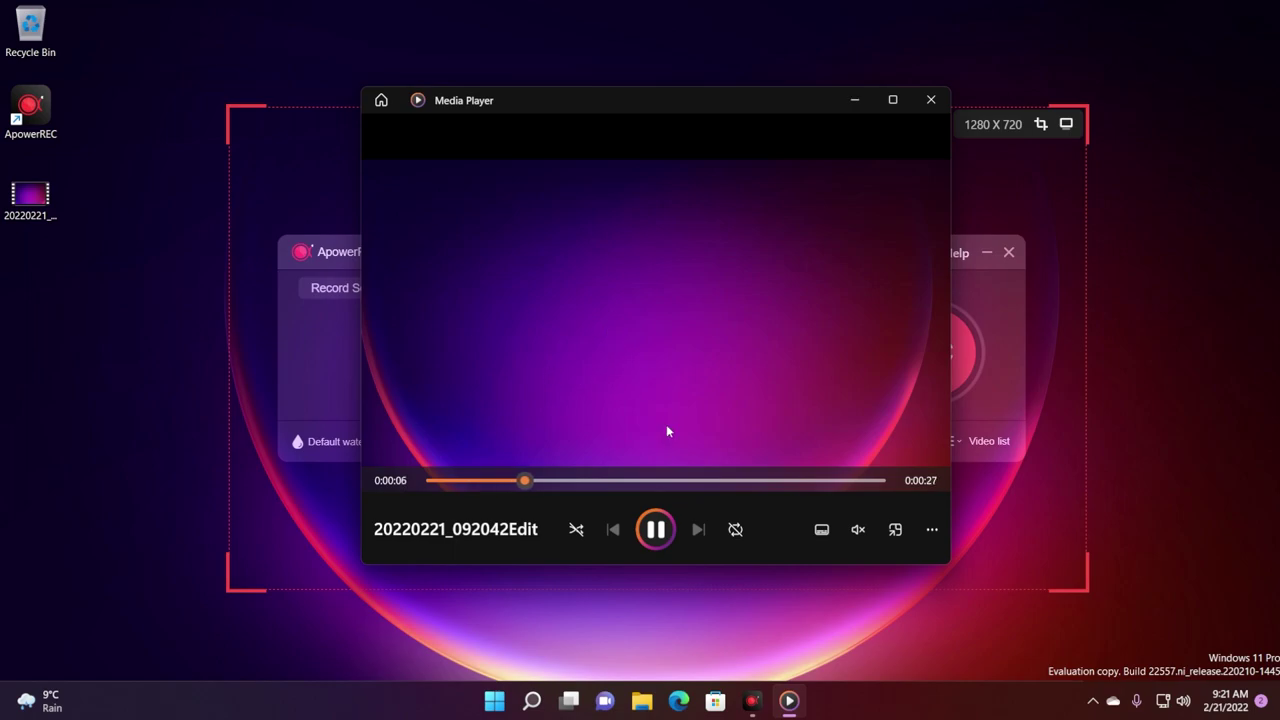
click(662, 533)
Close Media Player and set the Output frame rate to 60, keeping MP4, High resolution and Auto bitrate.
click(931, 99)
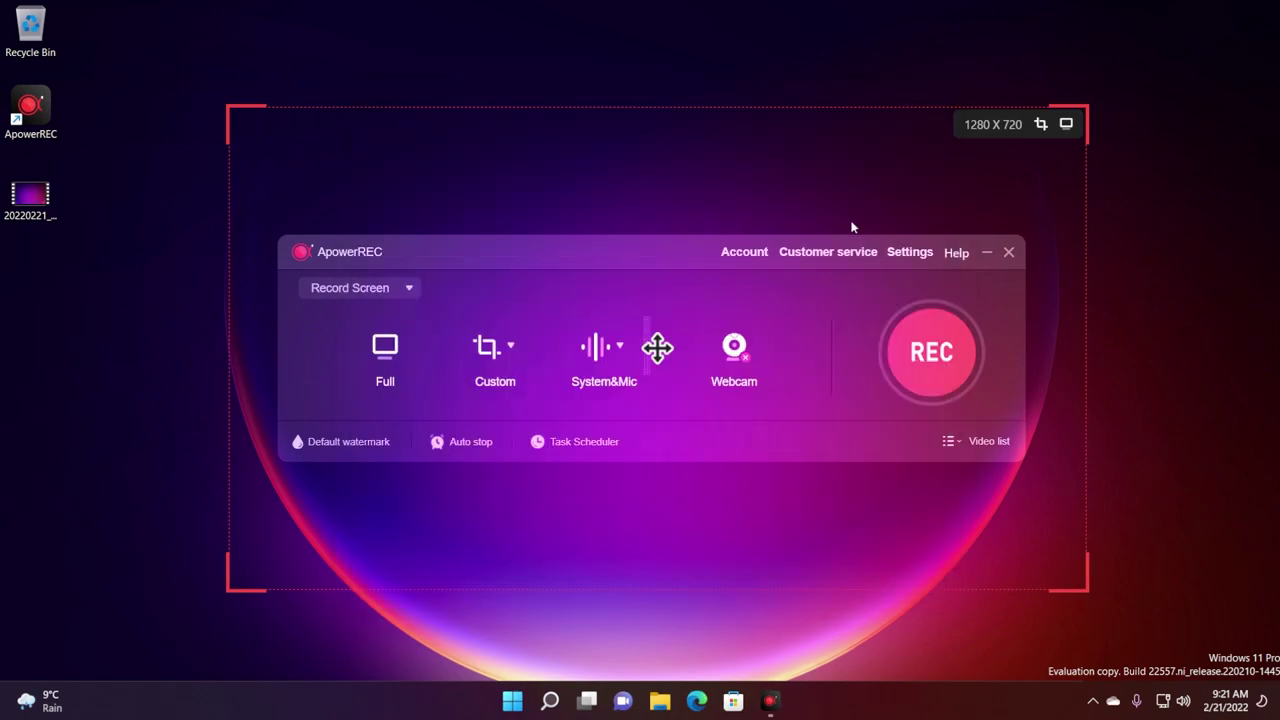
click(900, 251)
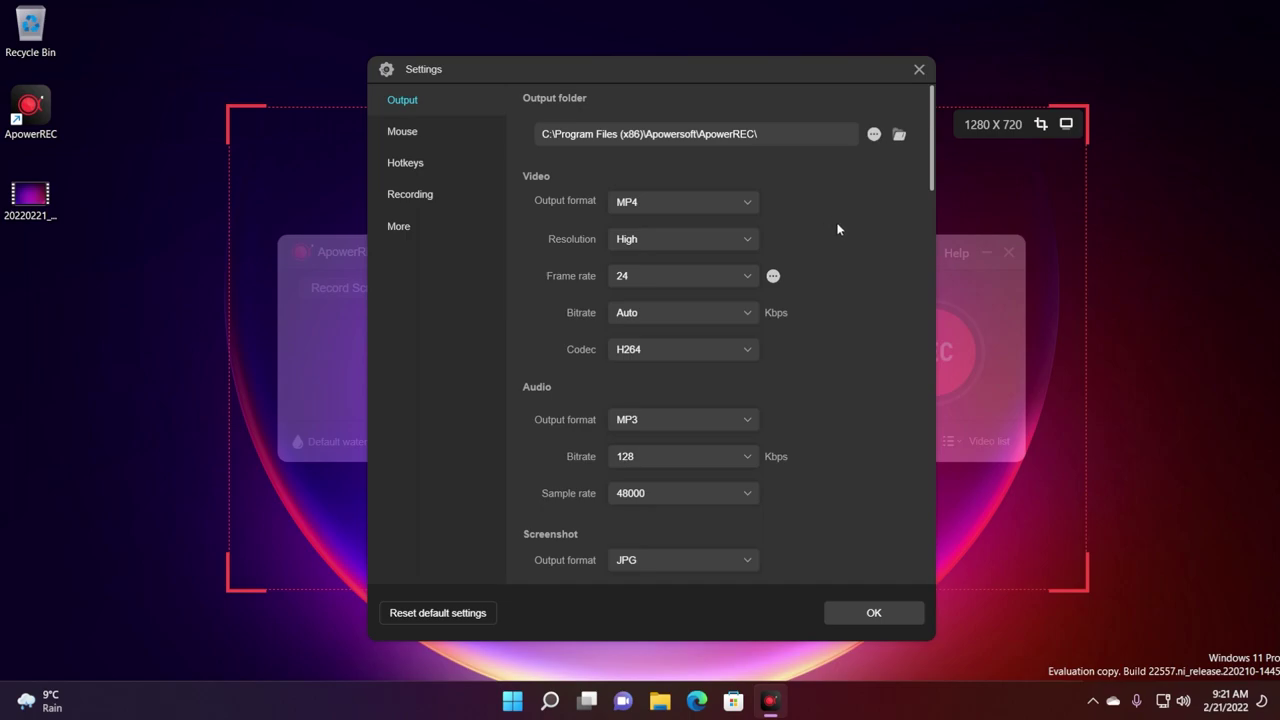
click(655, 204)
click(642, 176)
click(651, 238)
click(651, 238)
click(634, 278)
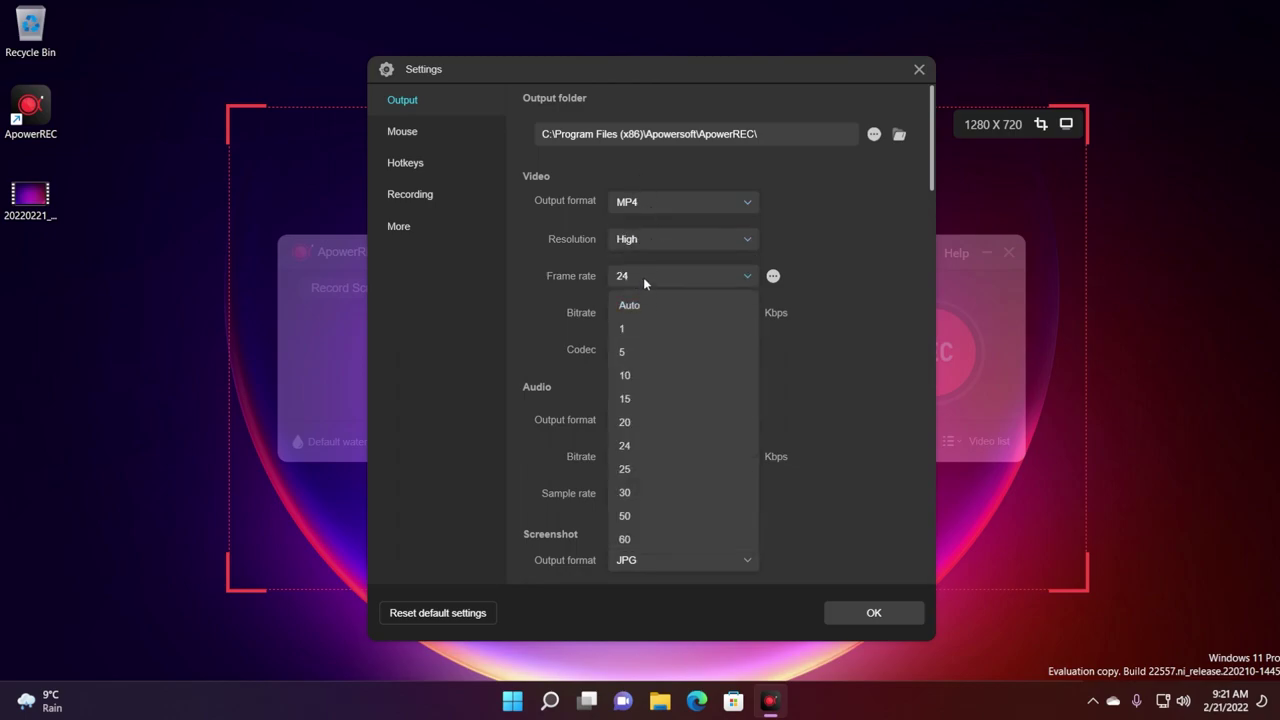
click(634, 539)
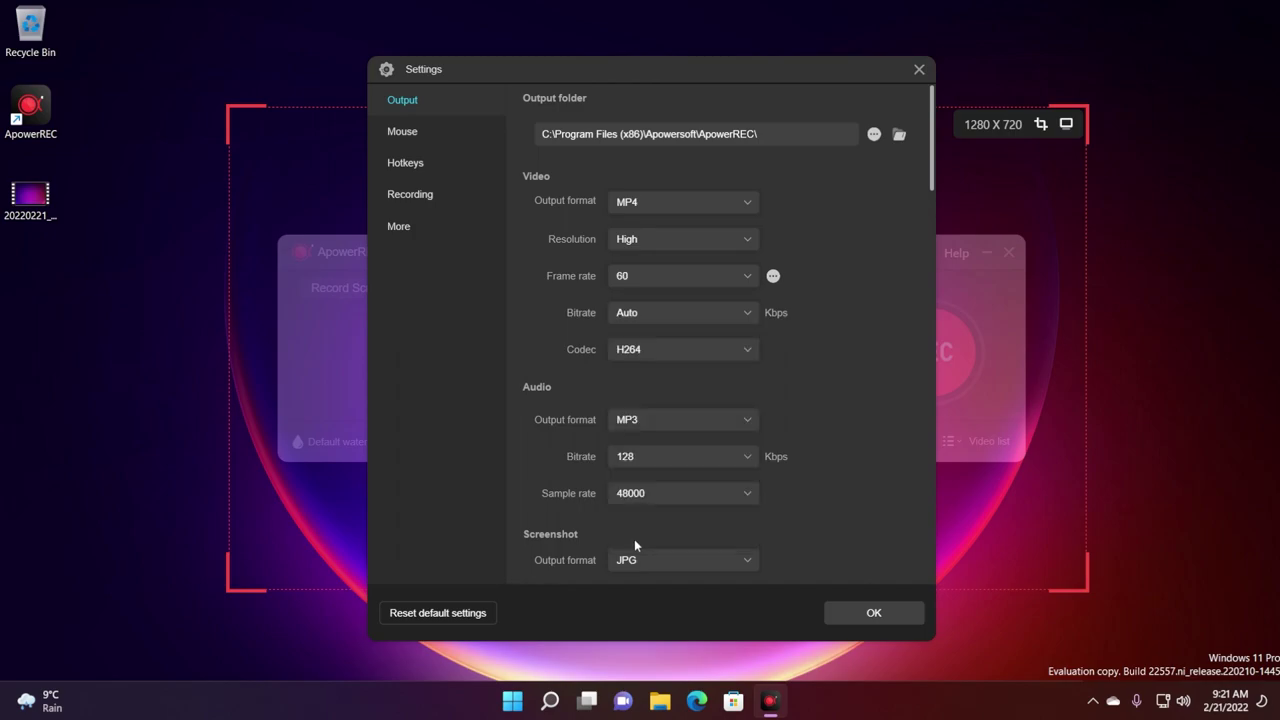
click(650, 316)
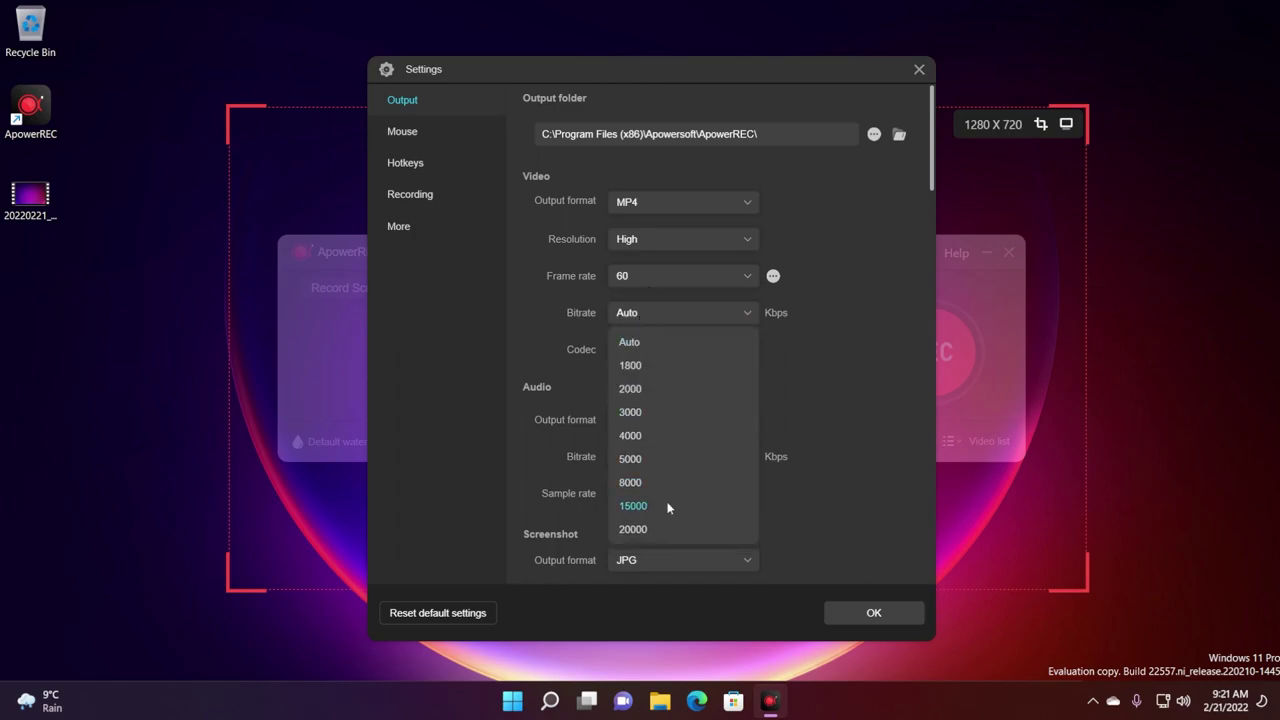
click(848, 418)
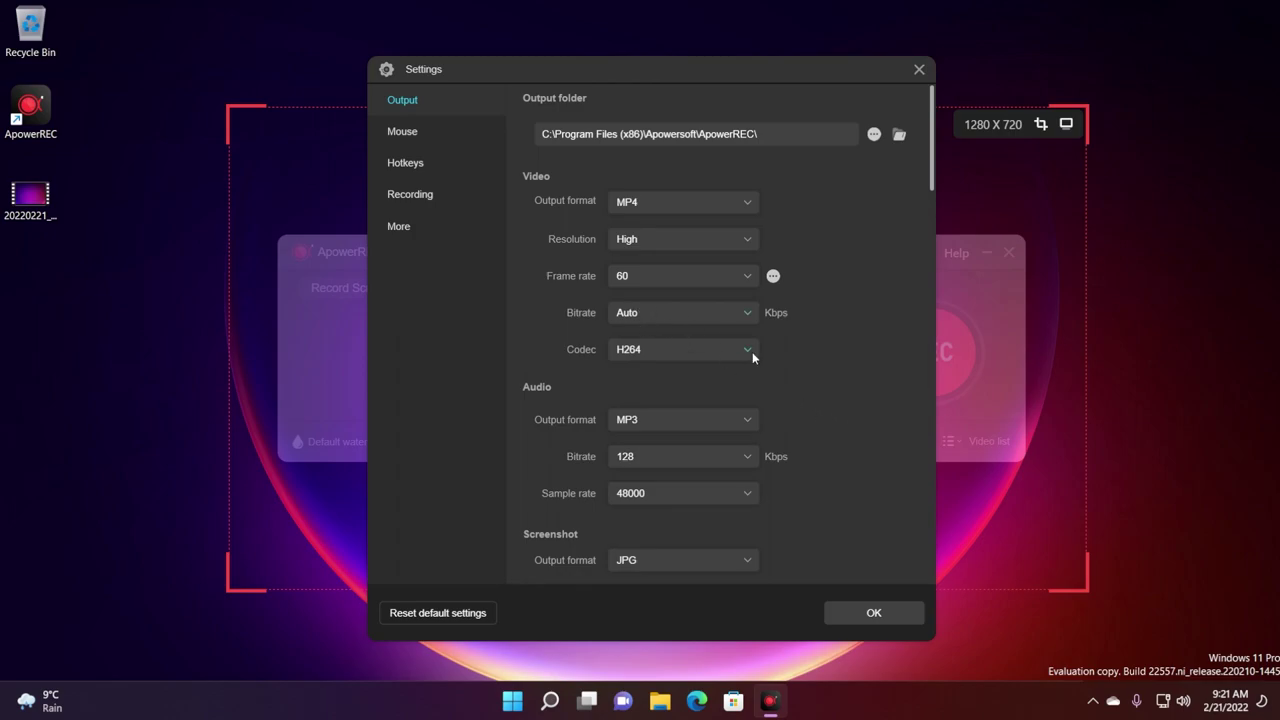
scroll(534, 273, down, 3)
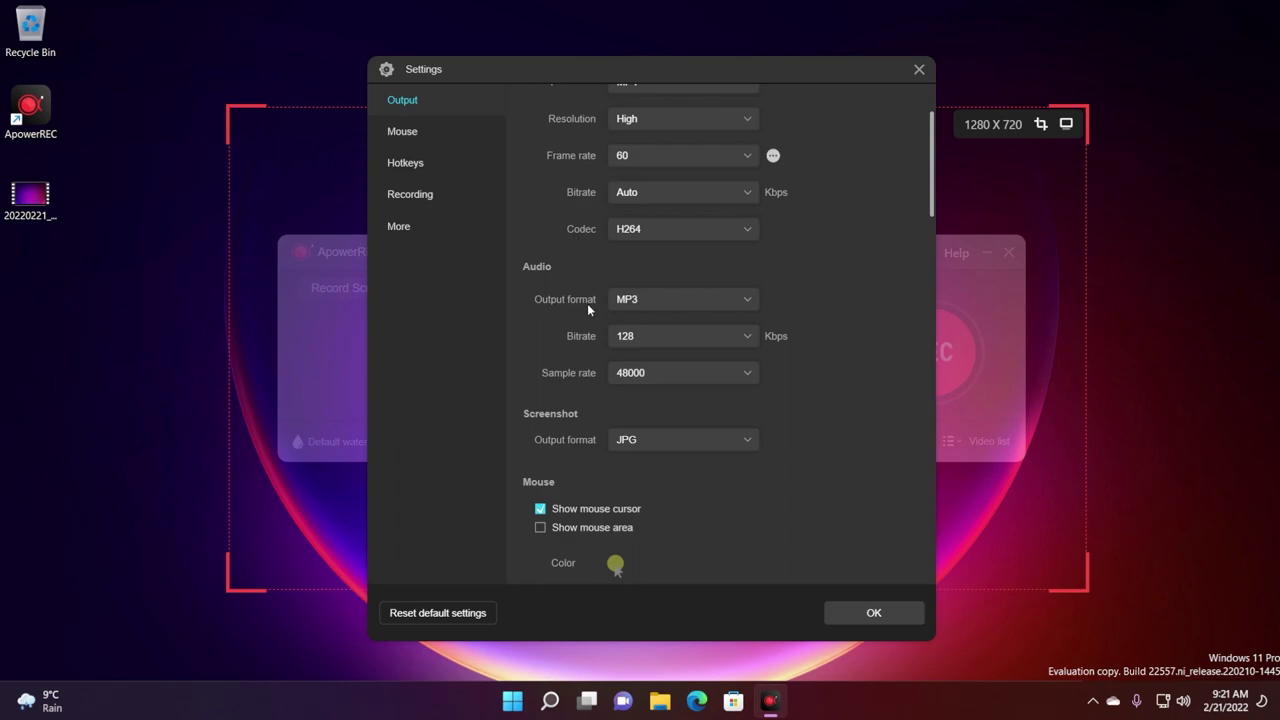
In the Mouse settings, change the mouse area size from 50px to 48px with Show mouse area unticked.
scroll(660, 320, down, 3)
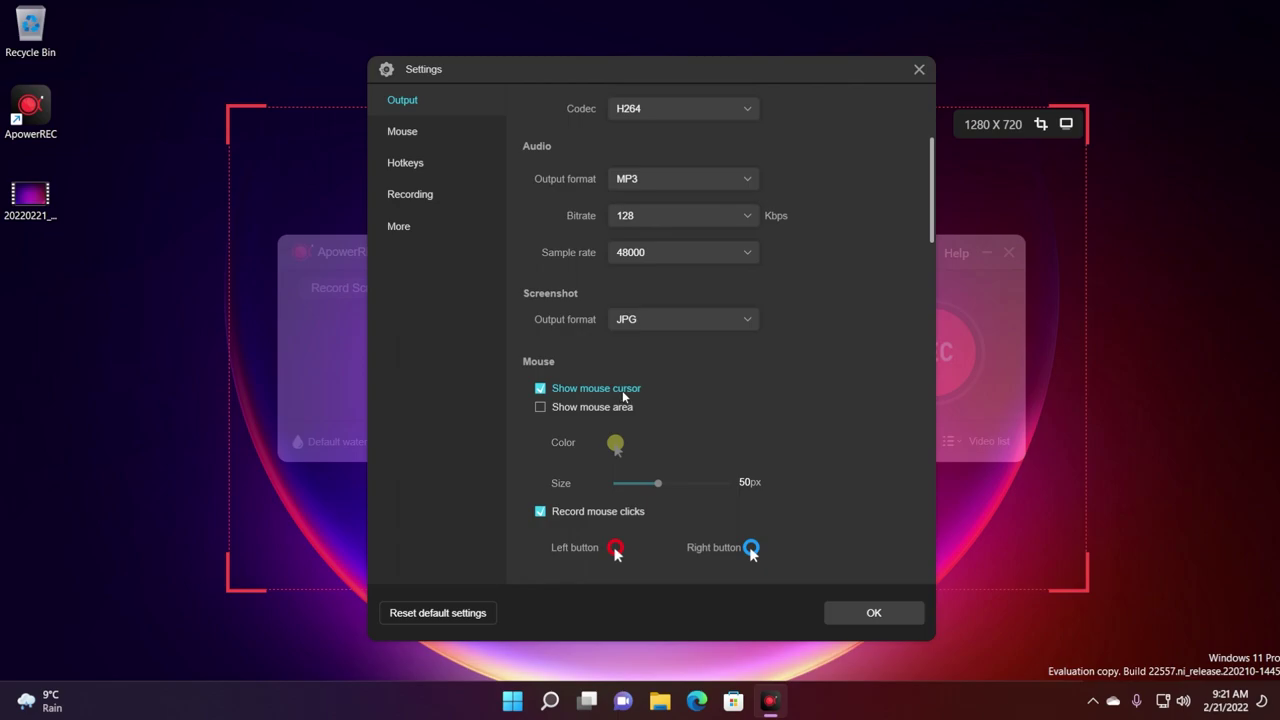
click(575, 411)
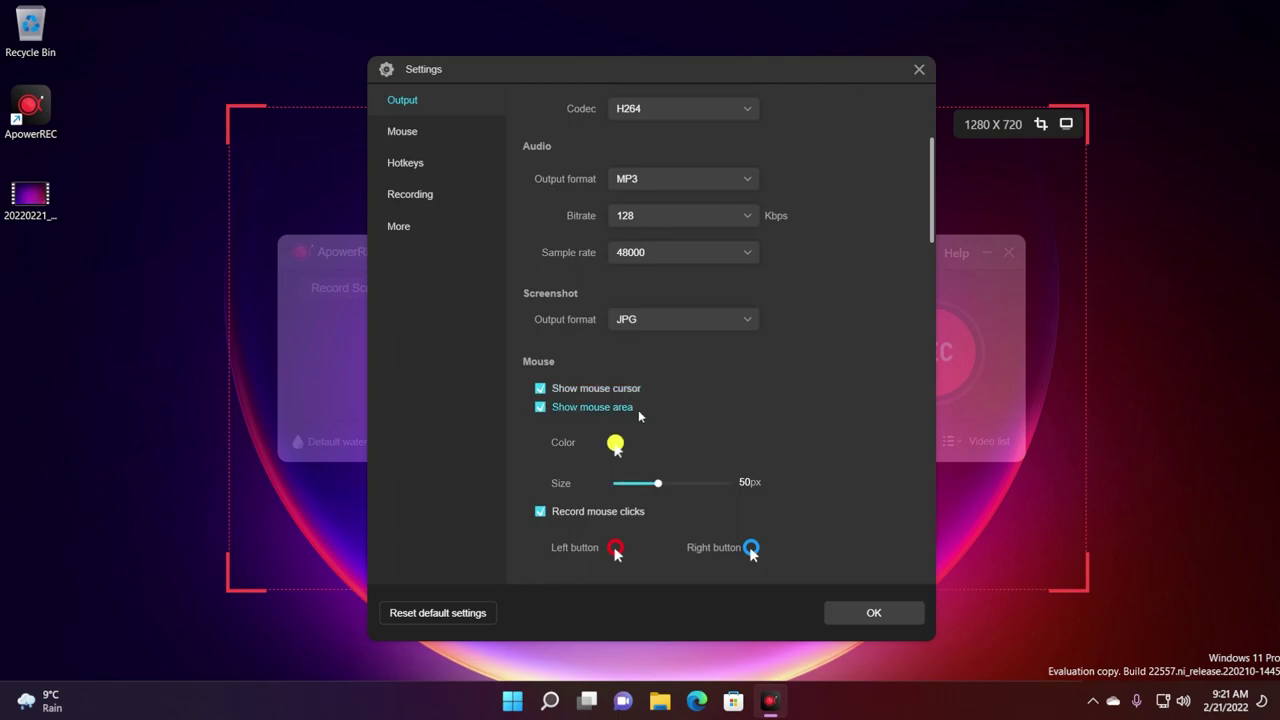
drag(658, 484, 659, 492)
click(598, 408)
scroll(650, 430, down, 1)
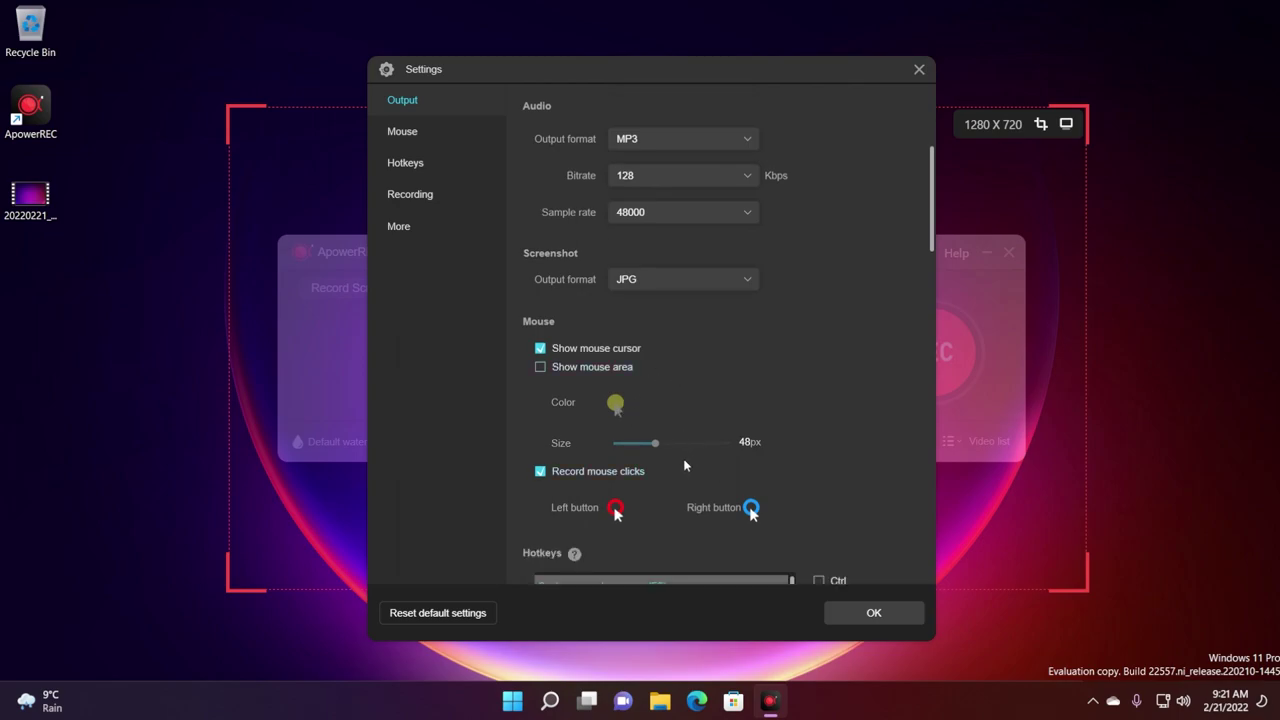
scroll(640, 520, down, 1)
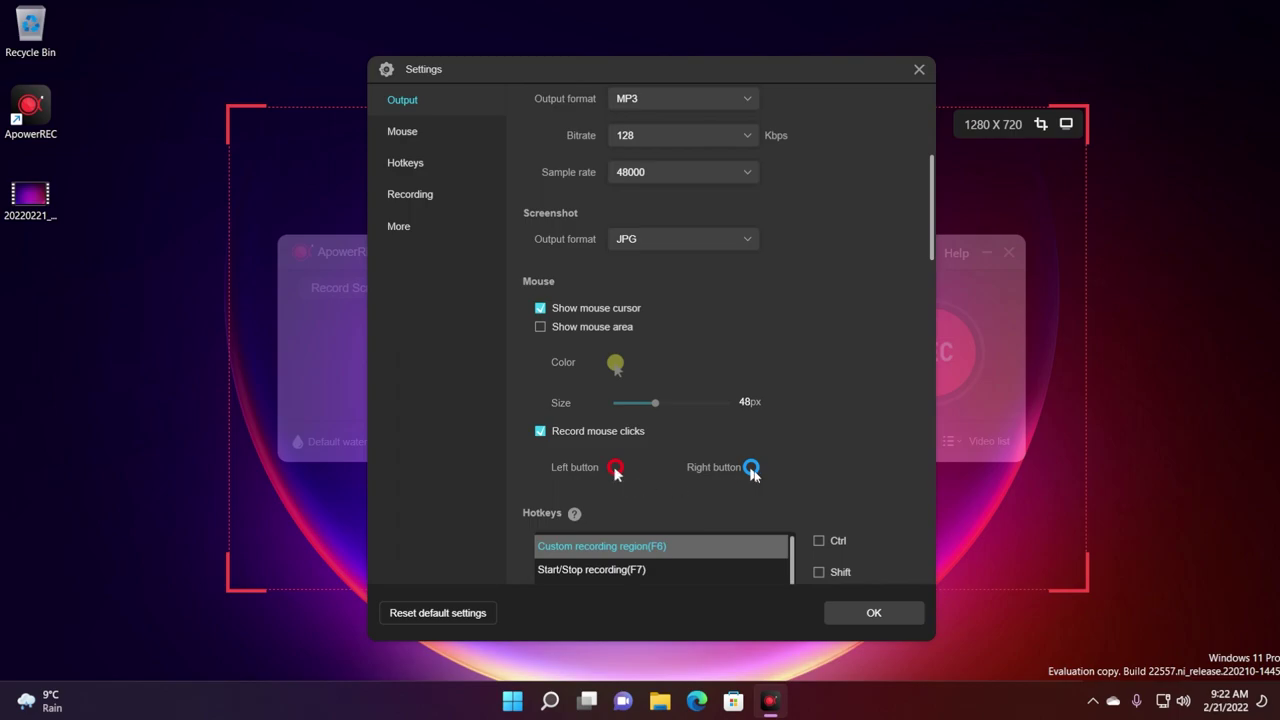
scroll(654, 474, down, 3)
scroll(665, 450, down, 3)
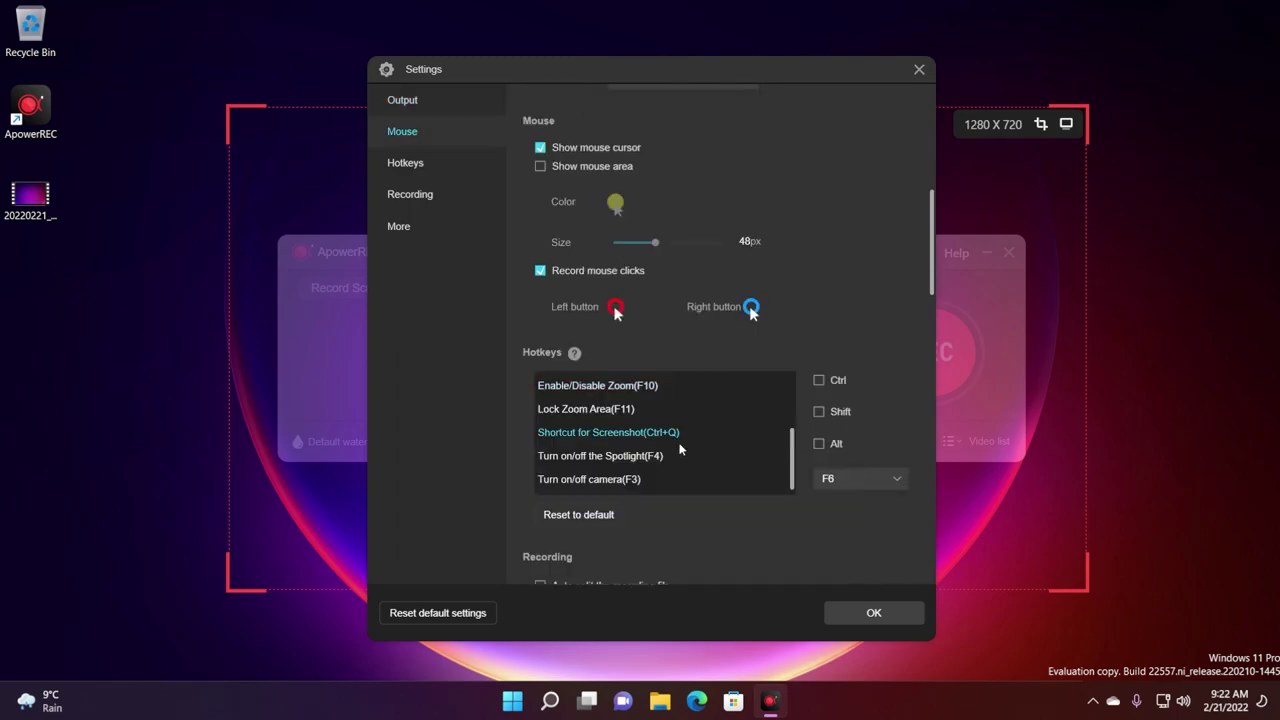
scroll(660, 410, down, 6)
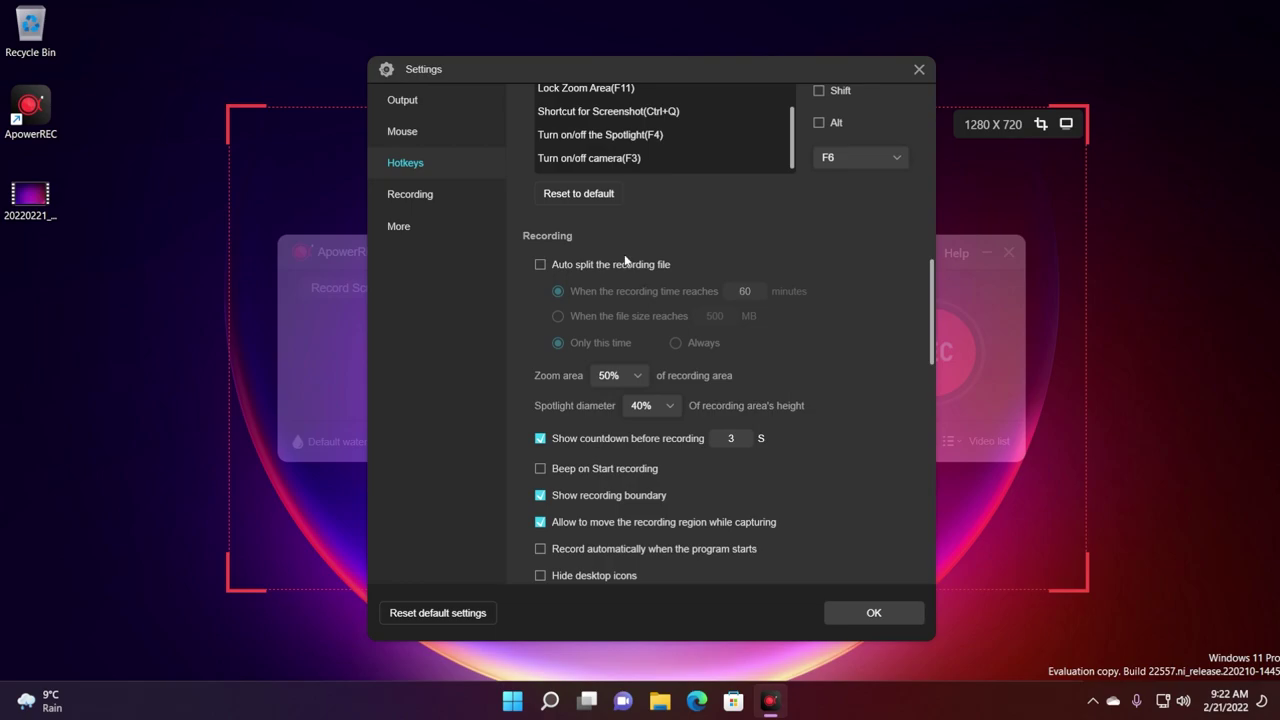
Tick 'Always run as administrator' under Start in the Settings.
scroll(760, 288, down, 4)
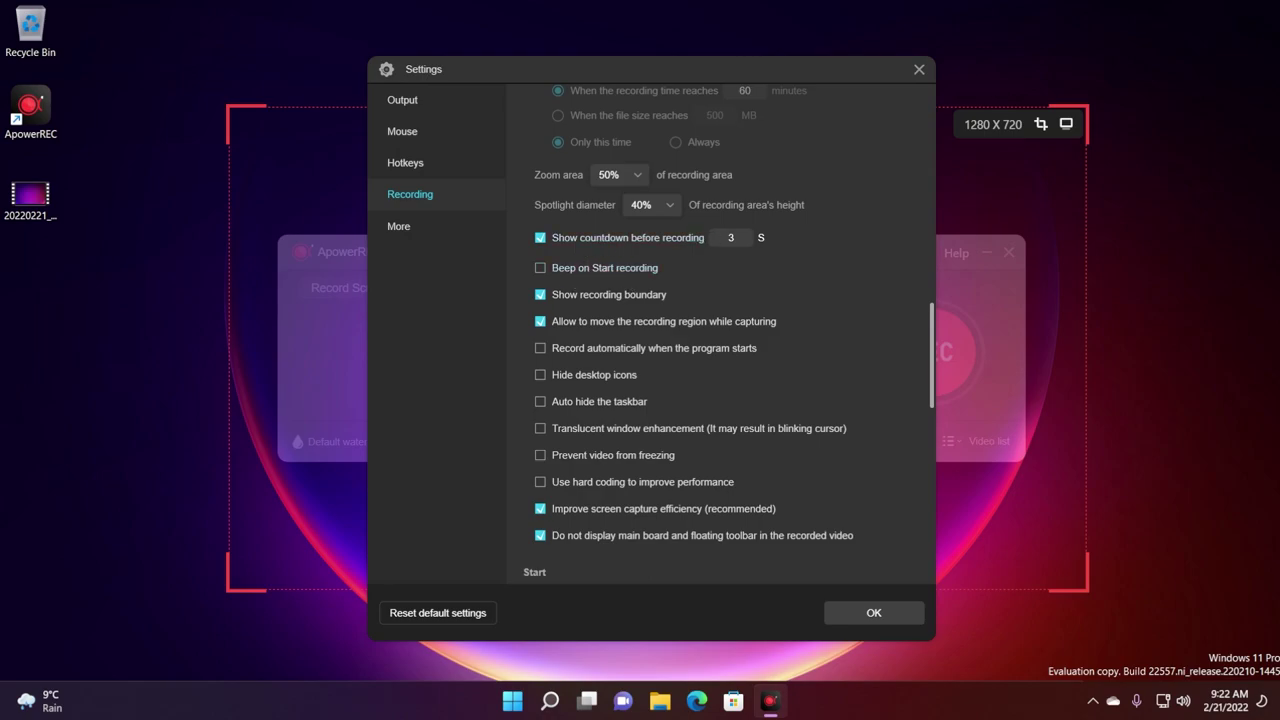
click(731, 238)
scroll(727, 282, down, 1)
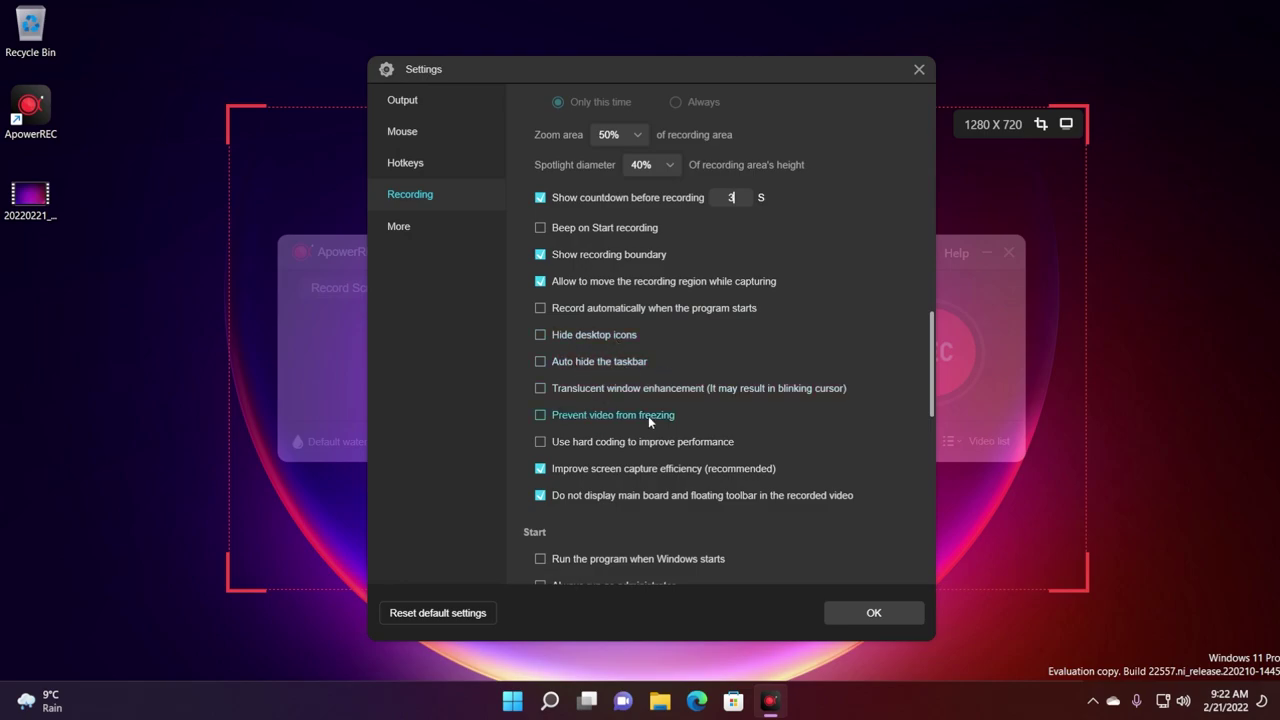
scroll(685, 338, down, 3)
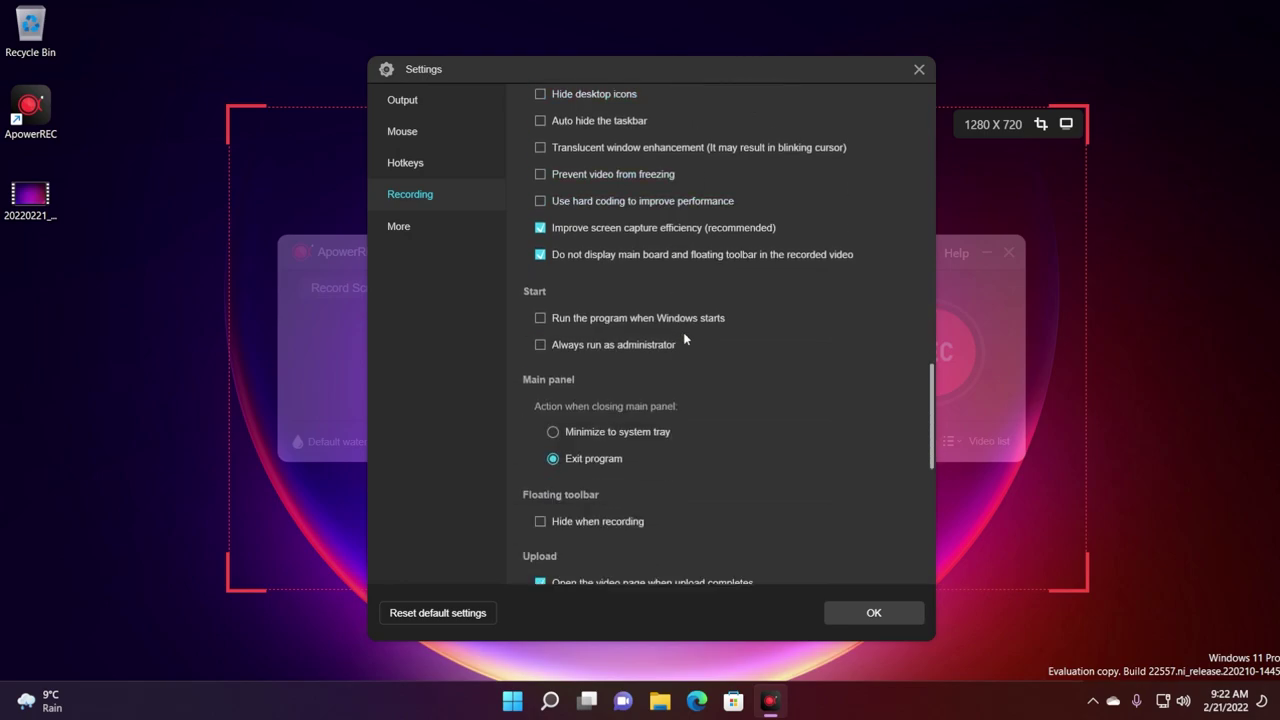
scroll(685, 340, down, 1)
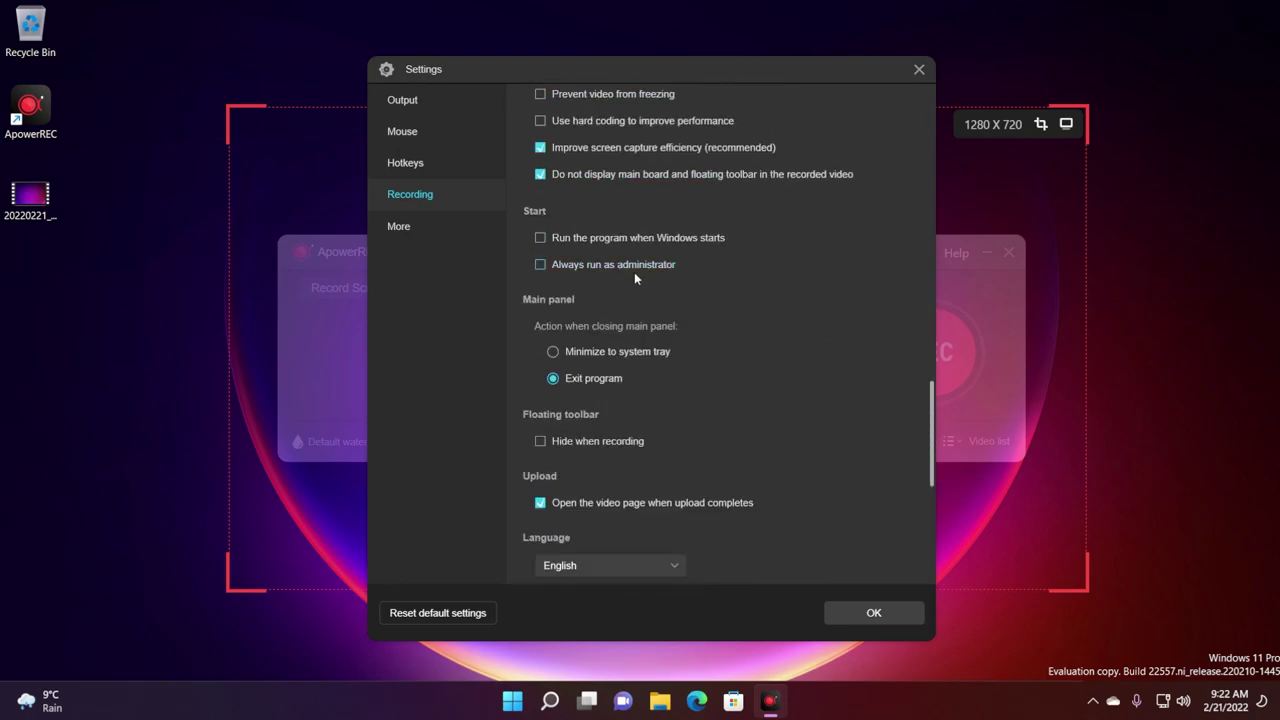
click(634, 270)
scroll(690, 250, down, 3)
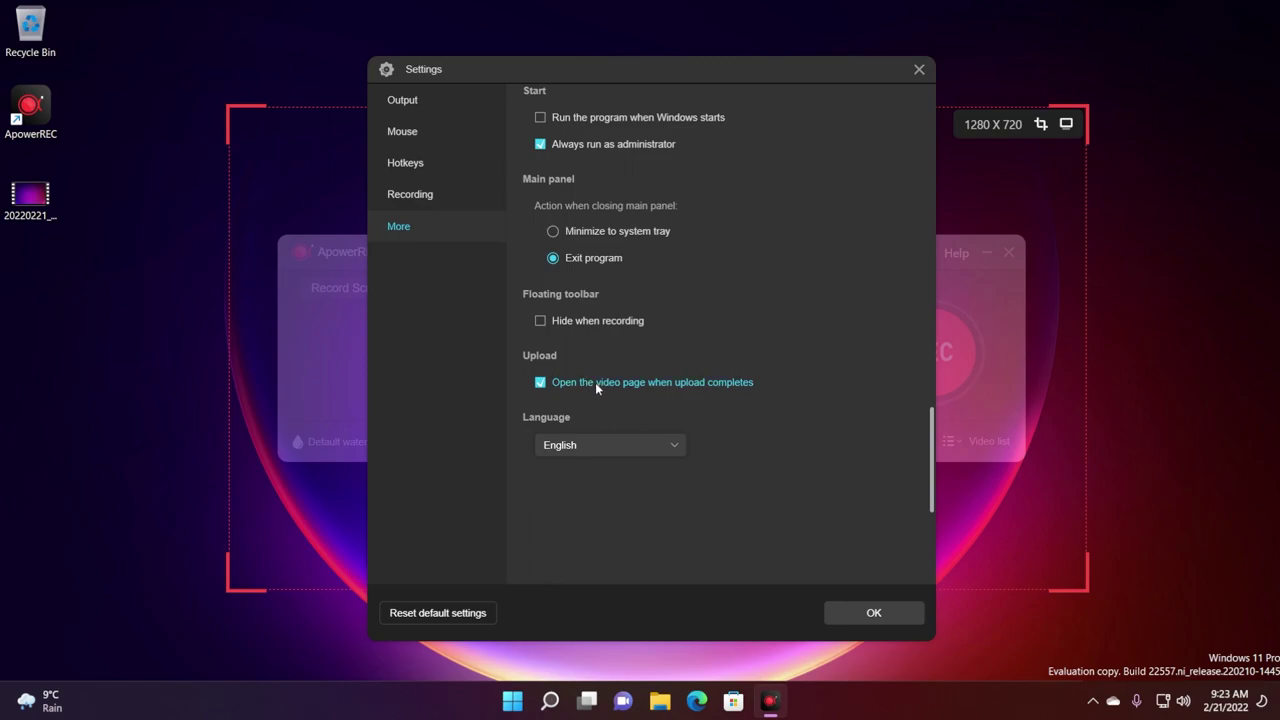
click(645, 444)
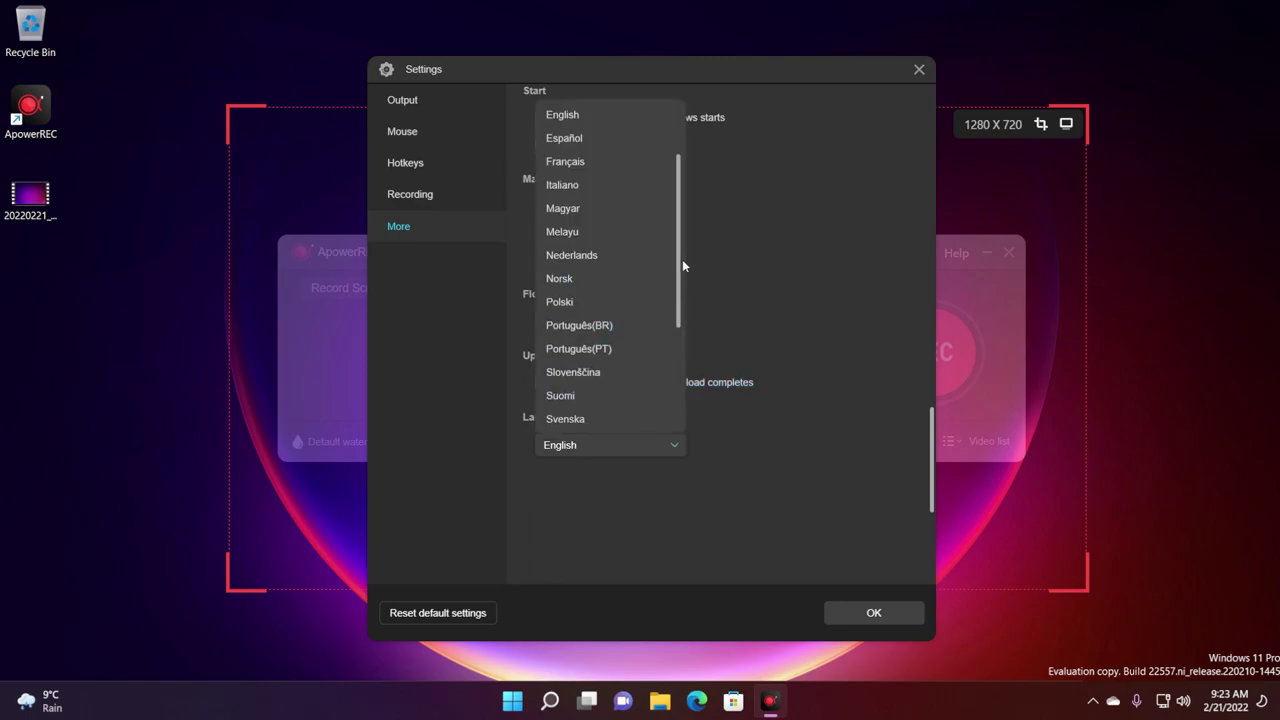
drag(682, 259, 686, 297)
click(829, 510)
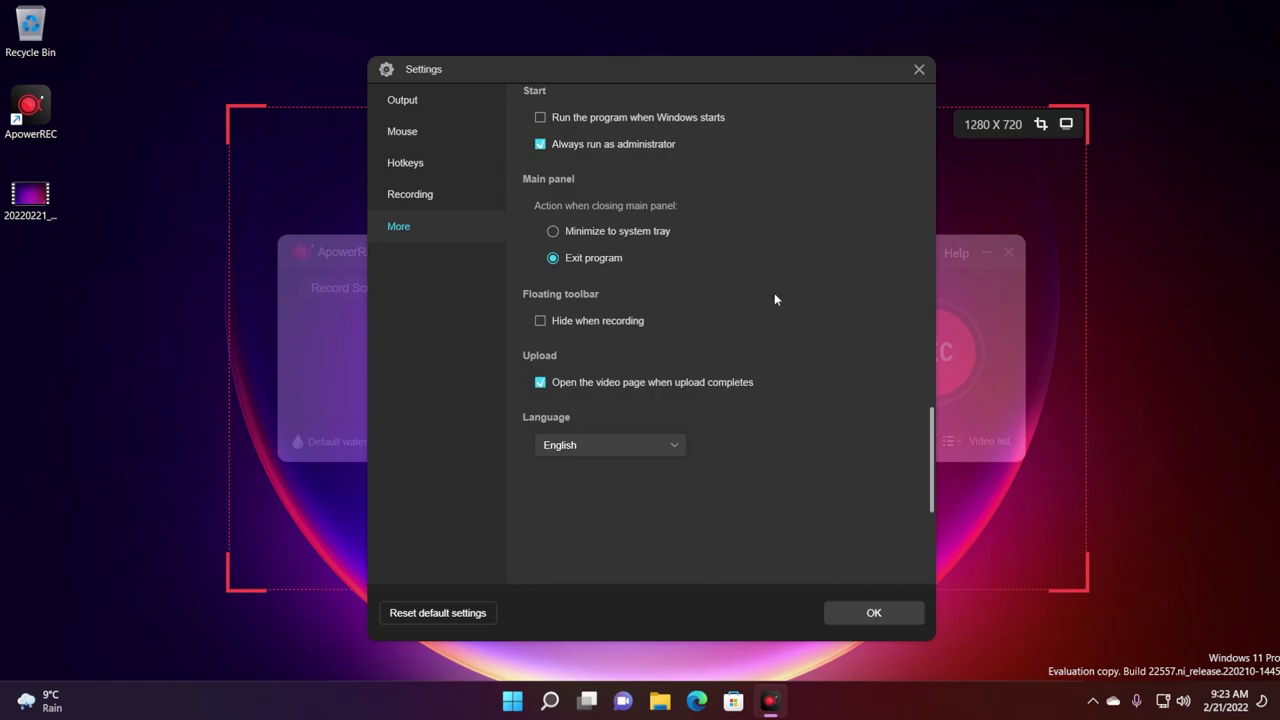
scroll(794, 334, up, 10)
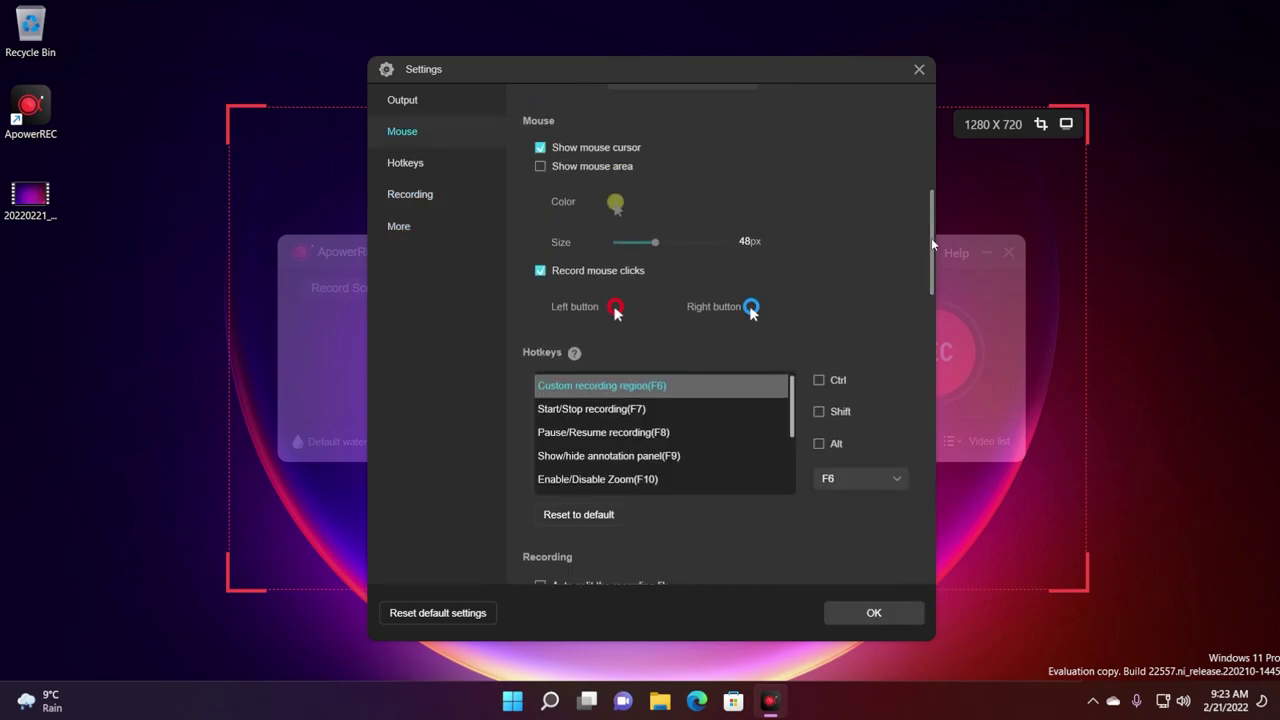
scroll(931, 244, up, 5)
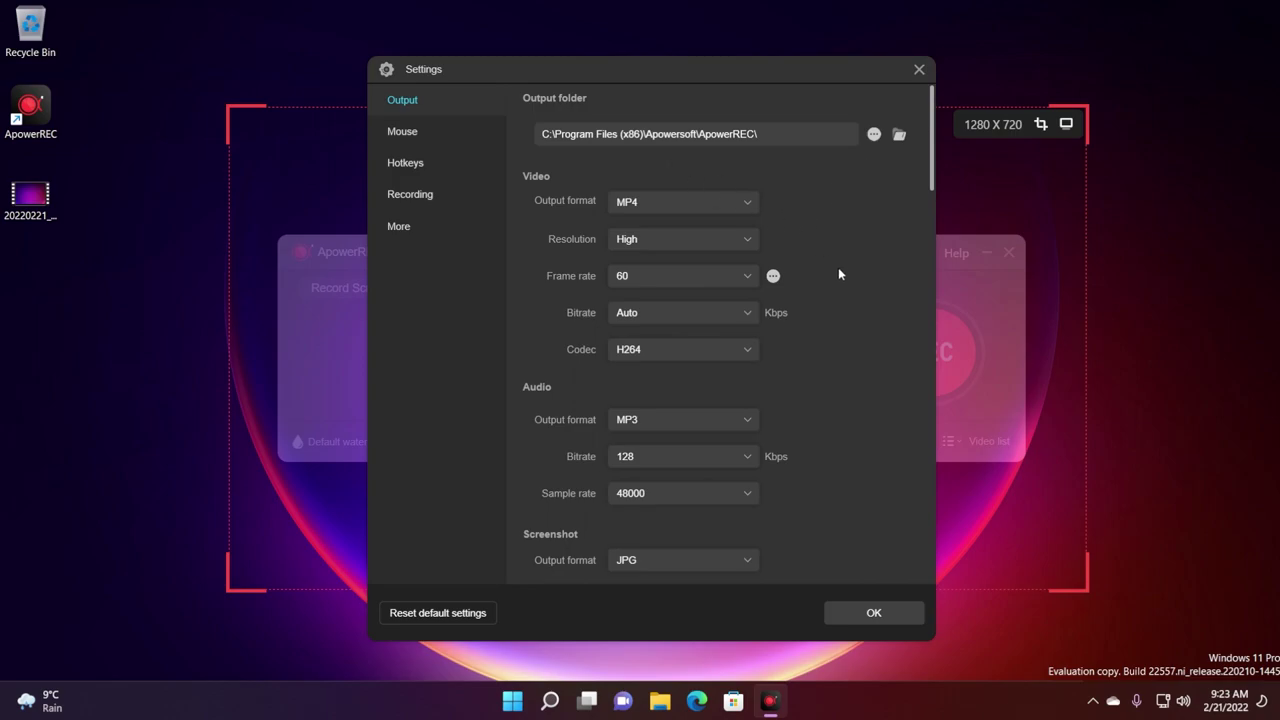
Confirm the Settings changes with OK to return to the Record Screen window.
click(874, 612)
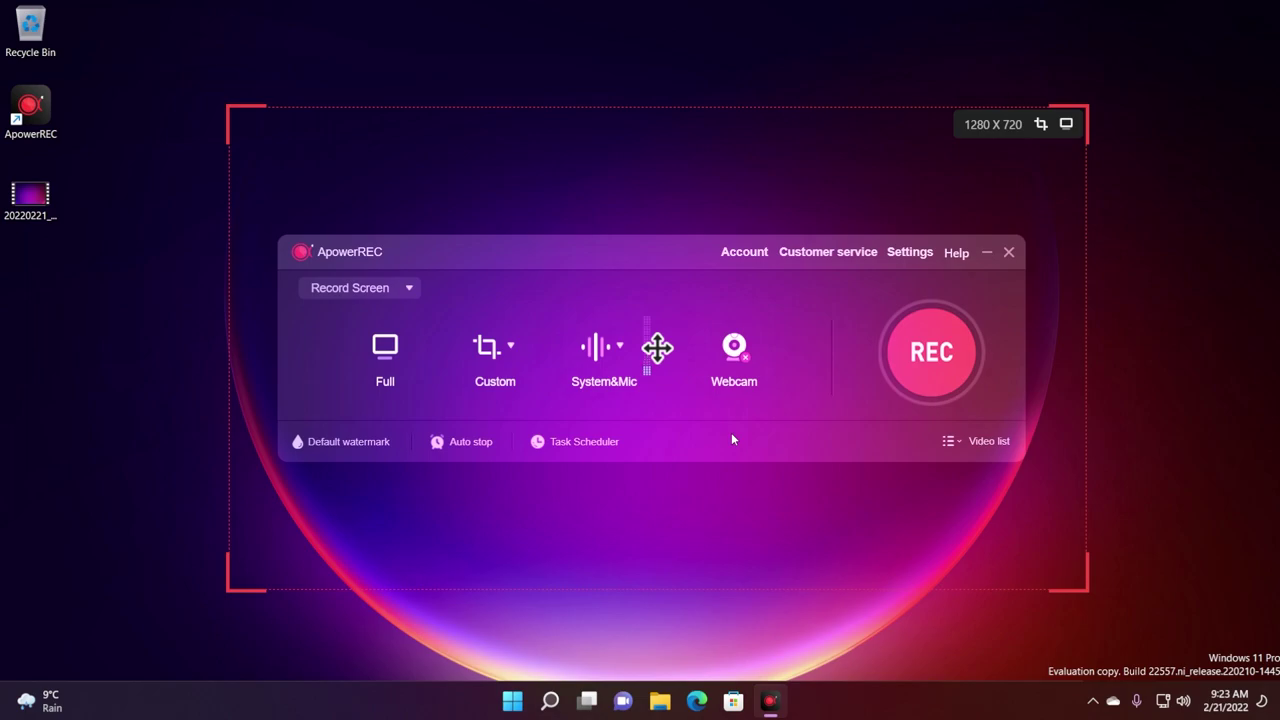